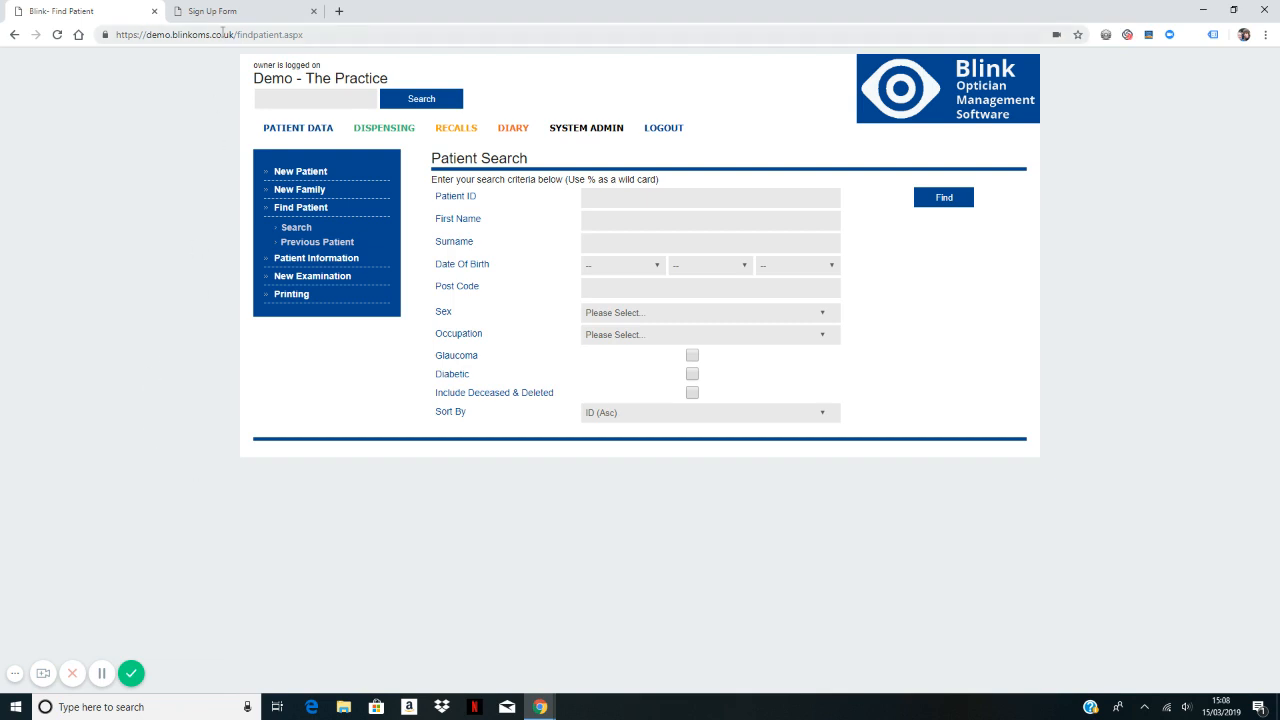
Step: Open the Practice Diary, which shows Friday 15 March 2019
click(521, 136)
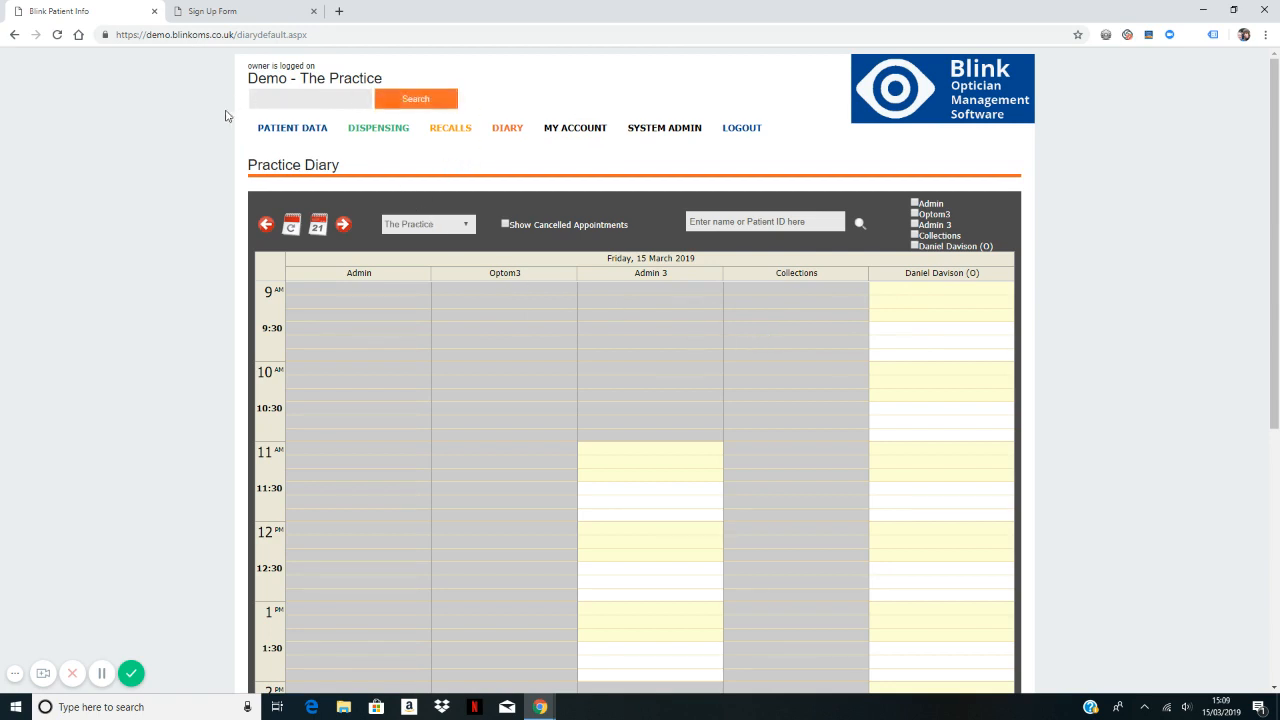
Step: Switch to the Sign Up Form tab to show the Book Your Next Appointment form
click(244, 14)
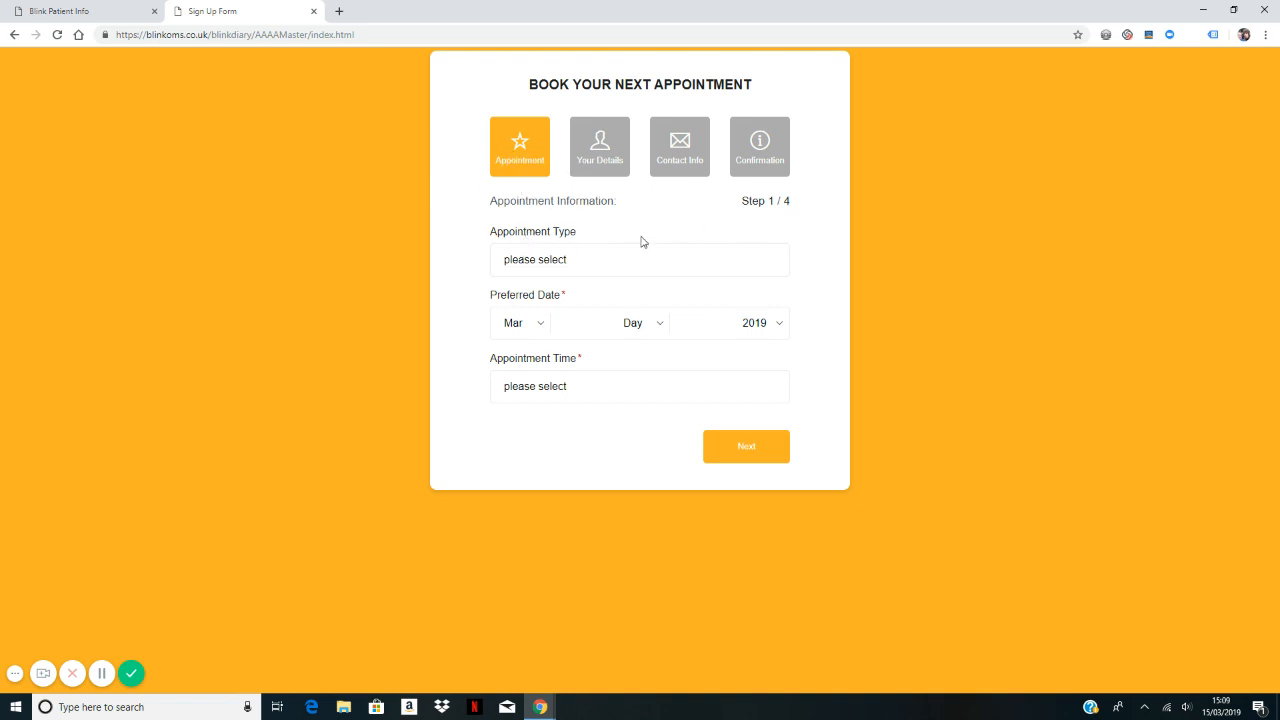
Step: Choose Standard Examination, day 18 and 11:00, then continue to personal details
click(568, 266)
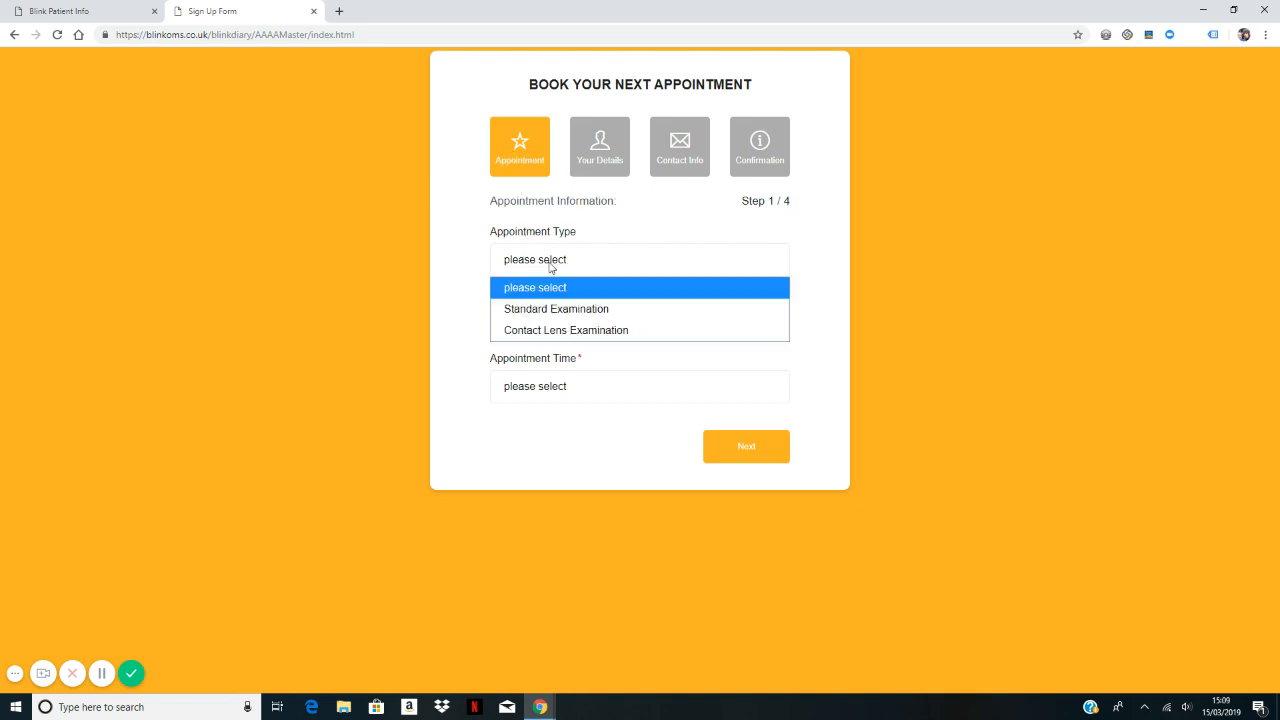
click(565, 312)
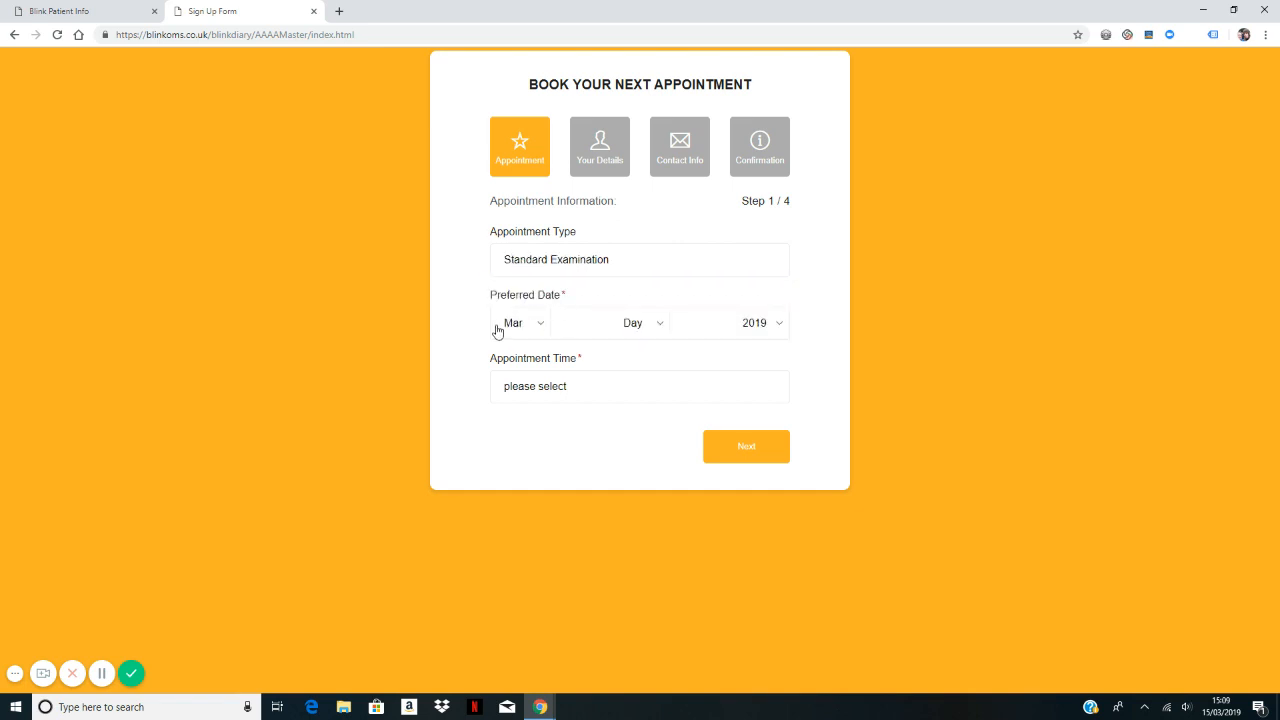
click(660, 330)
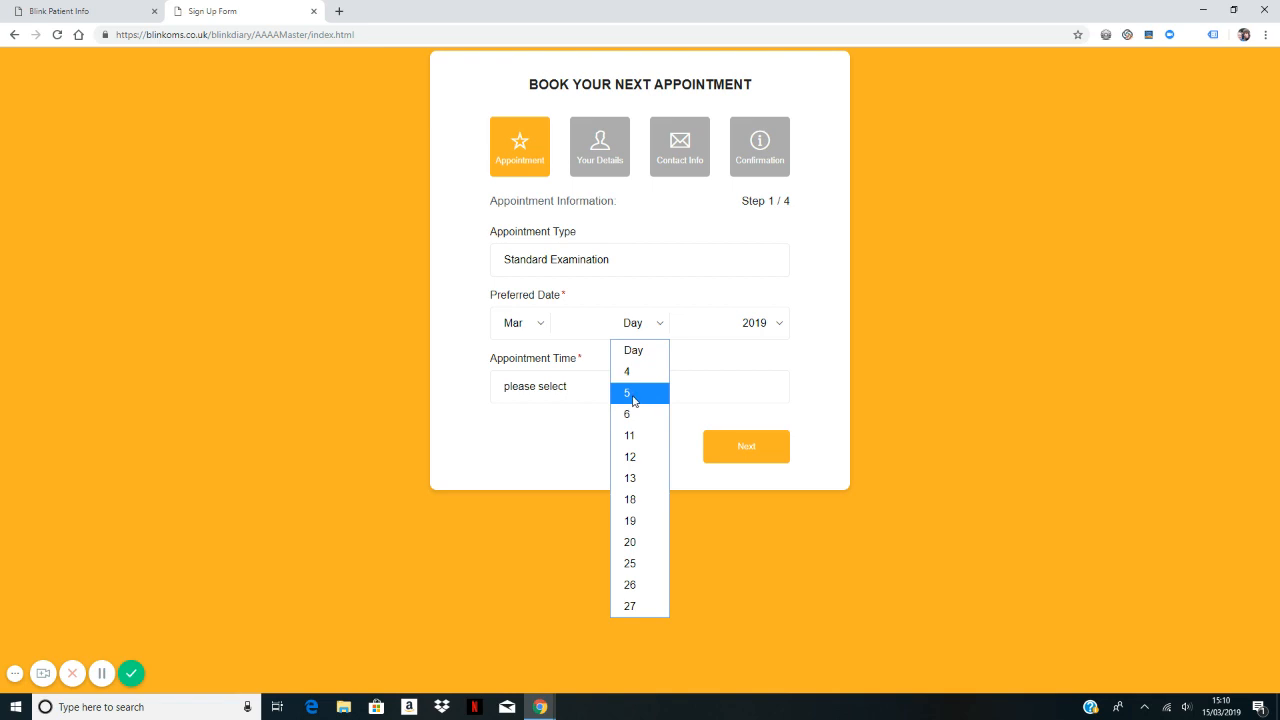
click(642, 498)
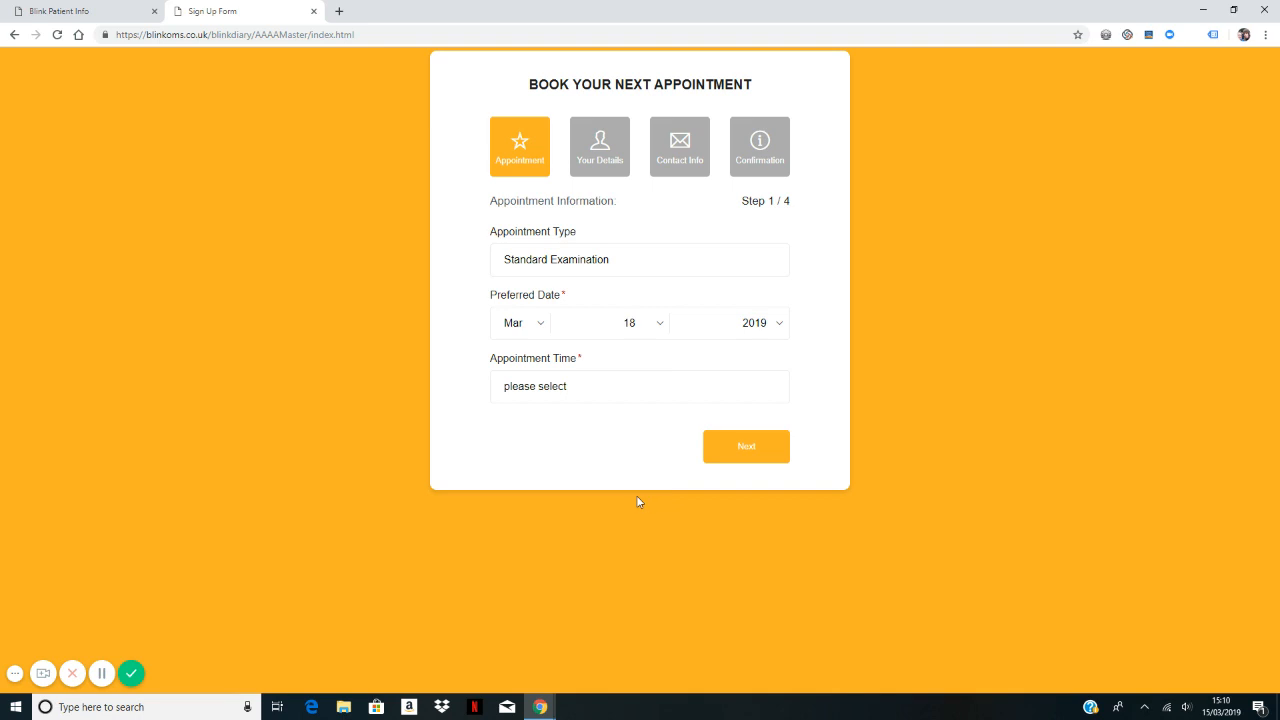
click(558, 391)
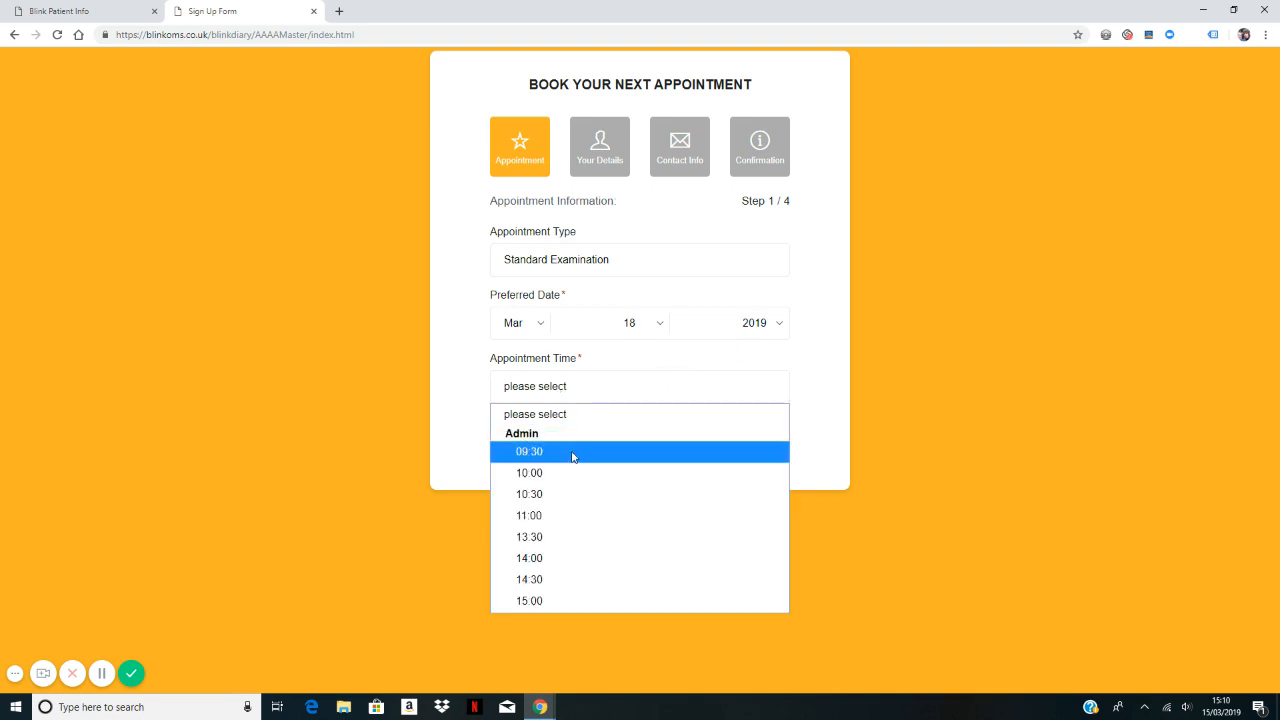
click(541, 515)
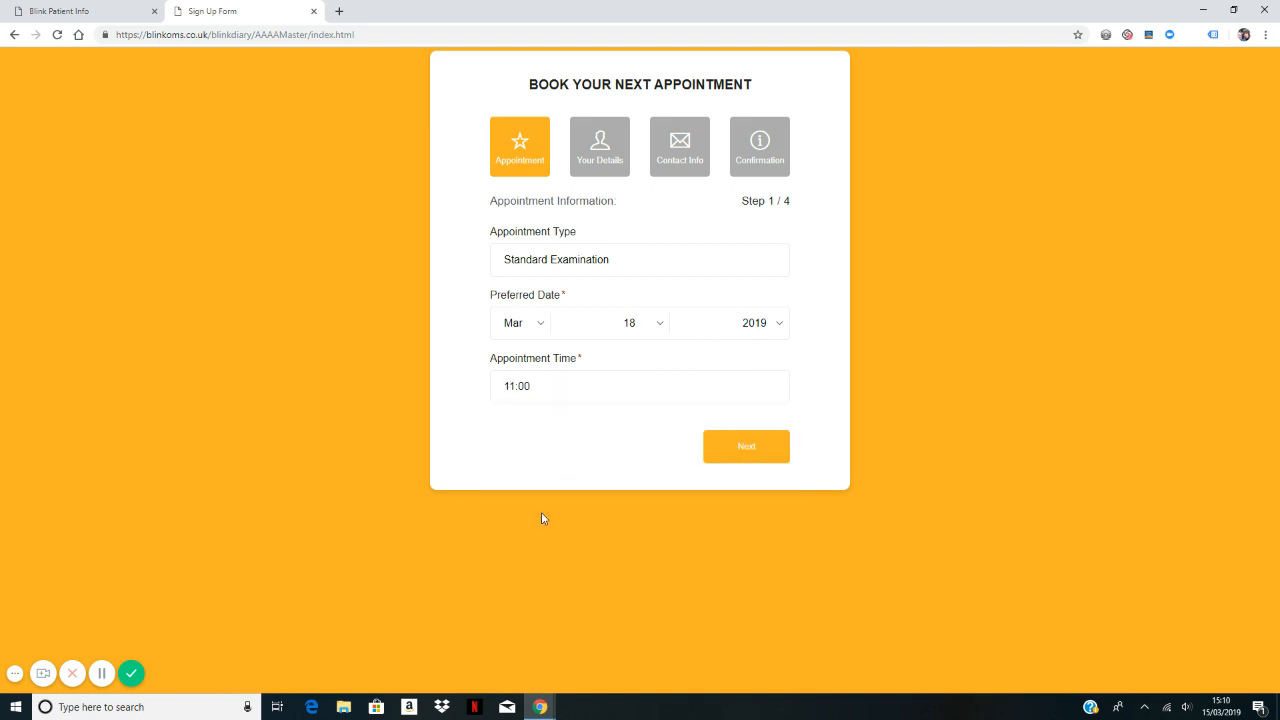
click(741, 452)
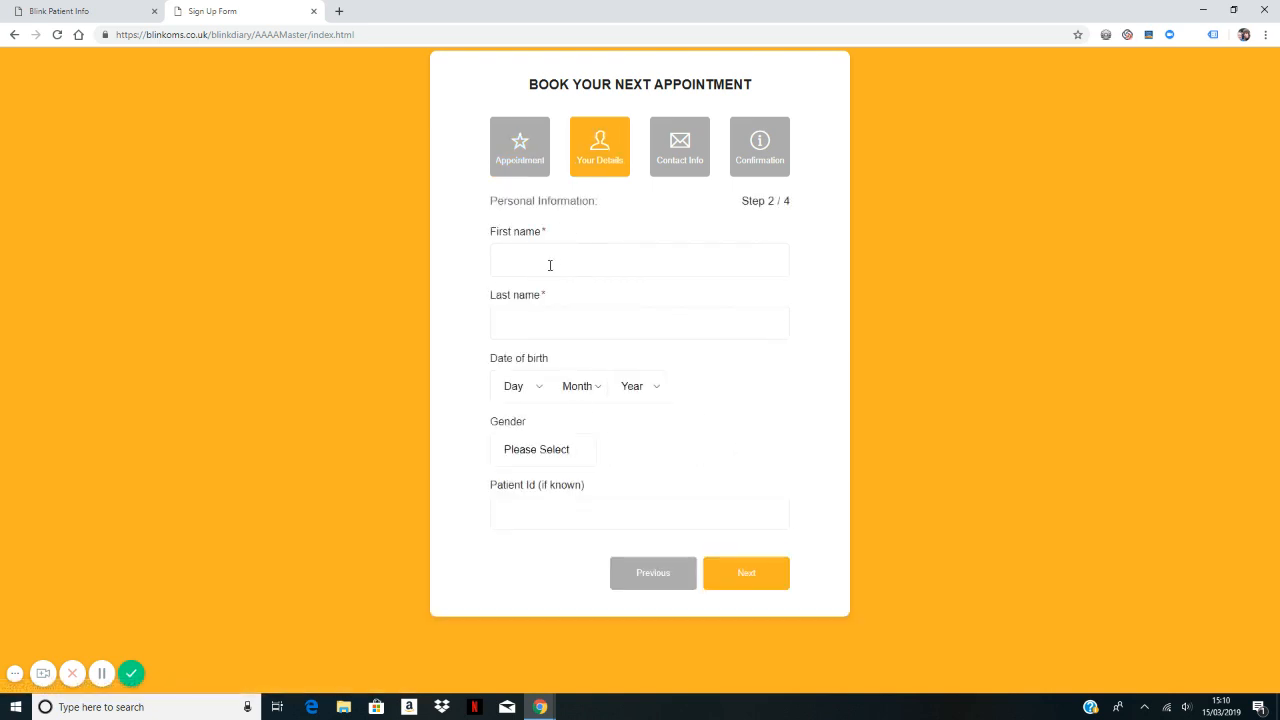
Step: Enter the patient's first name and surname, then continue to the contact step
click(534, 263)
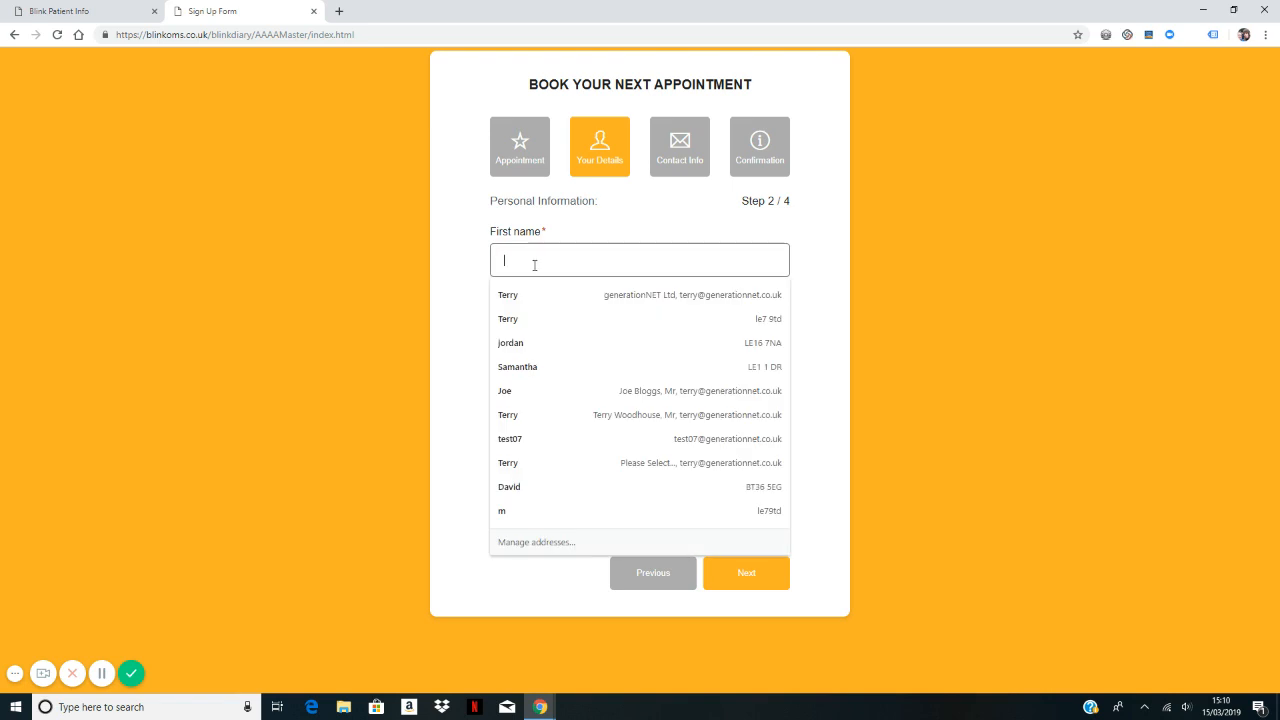
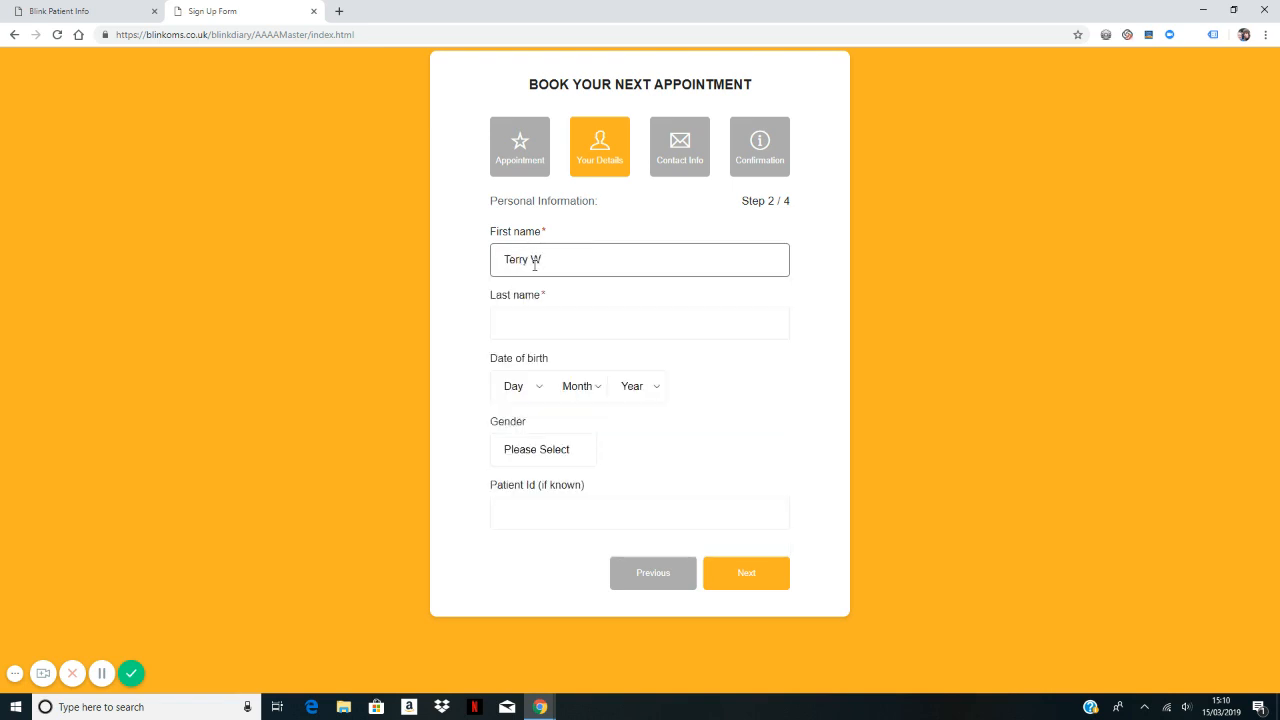
key(Tab)
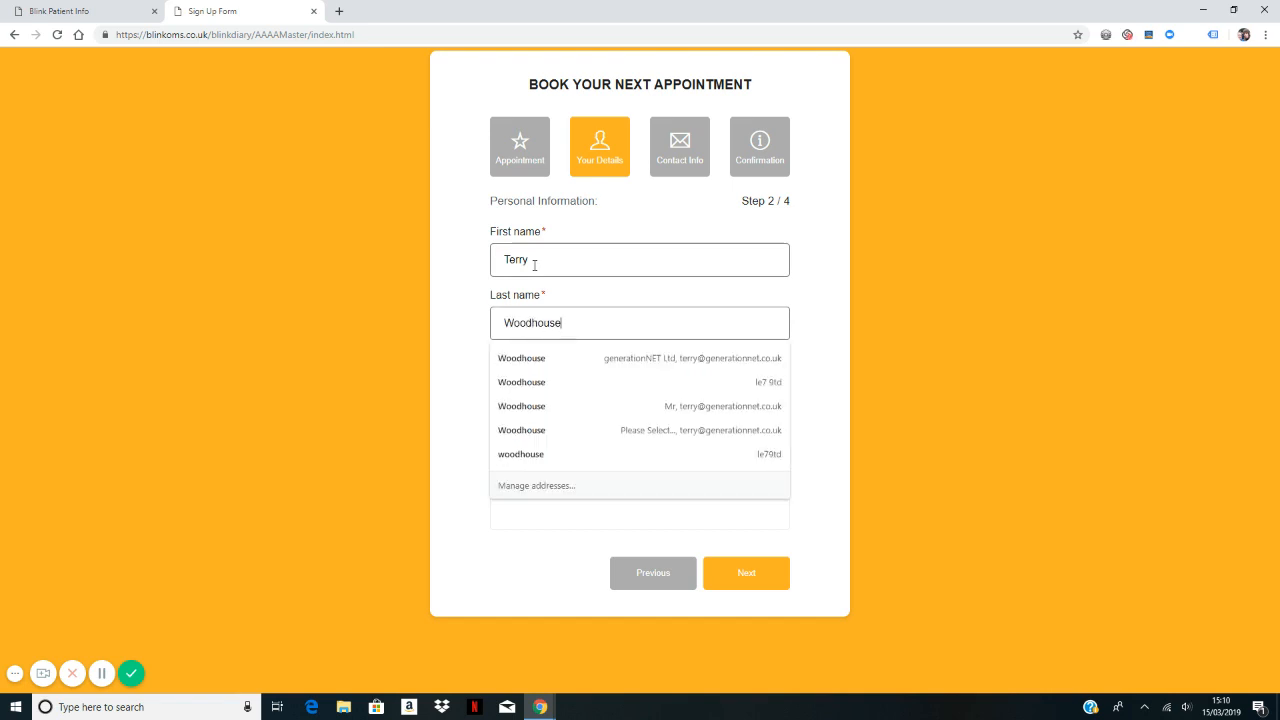
click(535, 265)
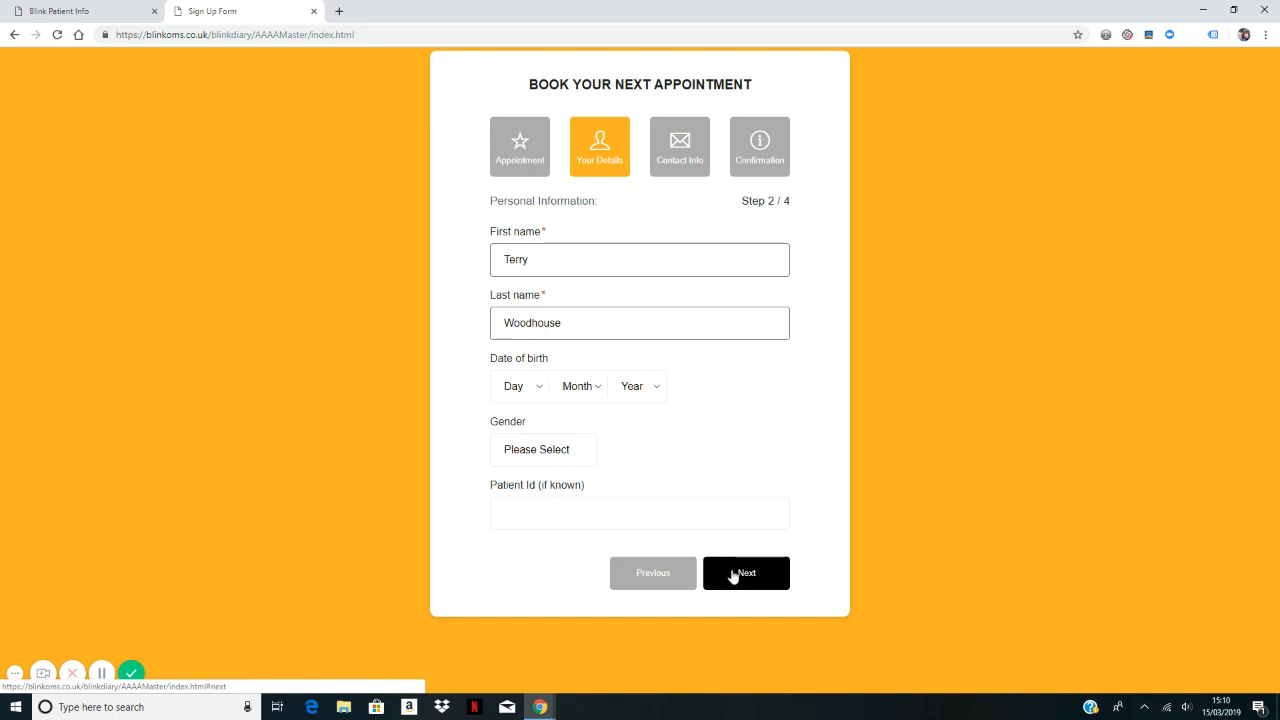
click(750, 583)
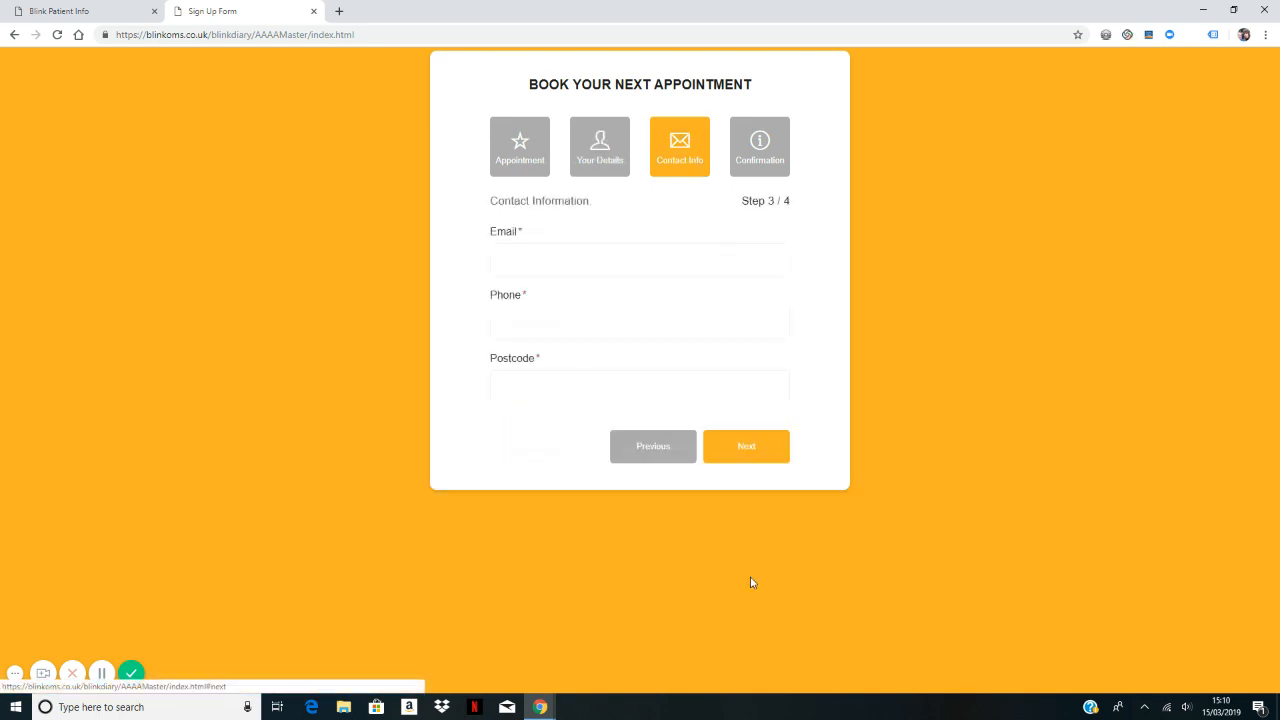
Step: Enter the patient's e-mail address, phone number and postcode in the Contact Info fields
click(524, 256)
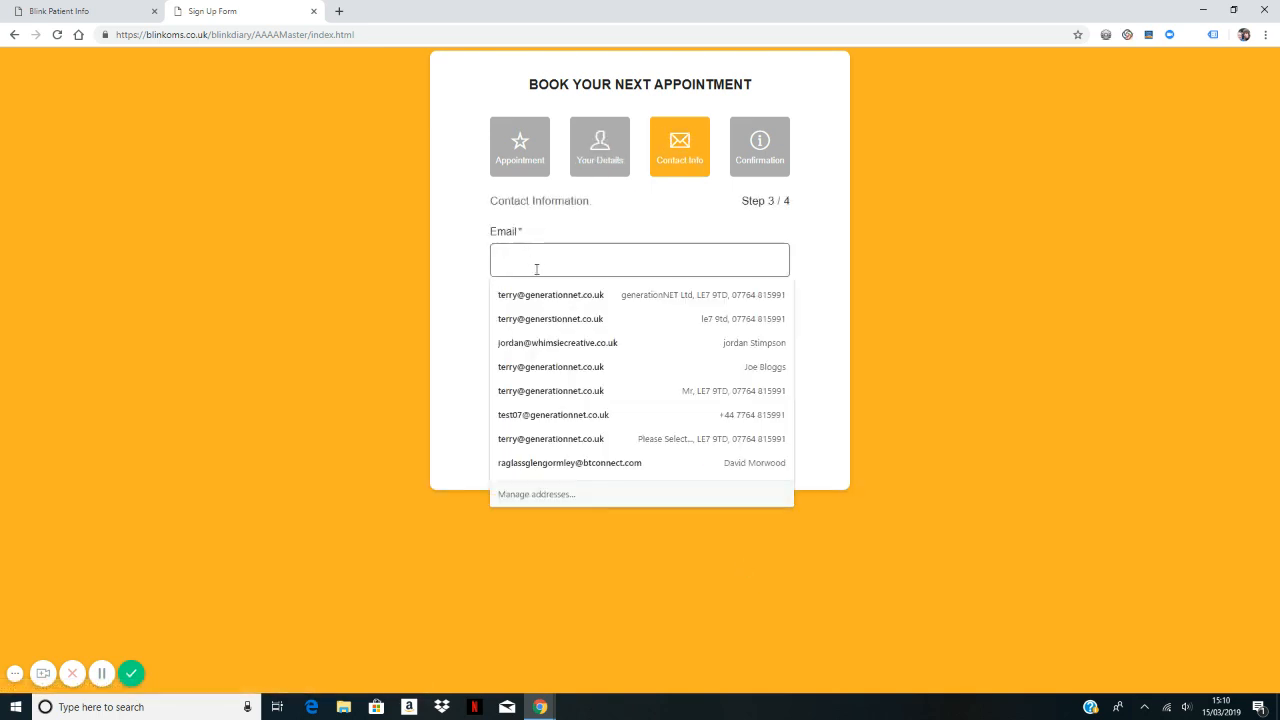
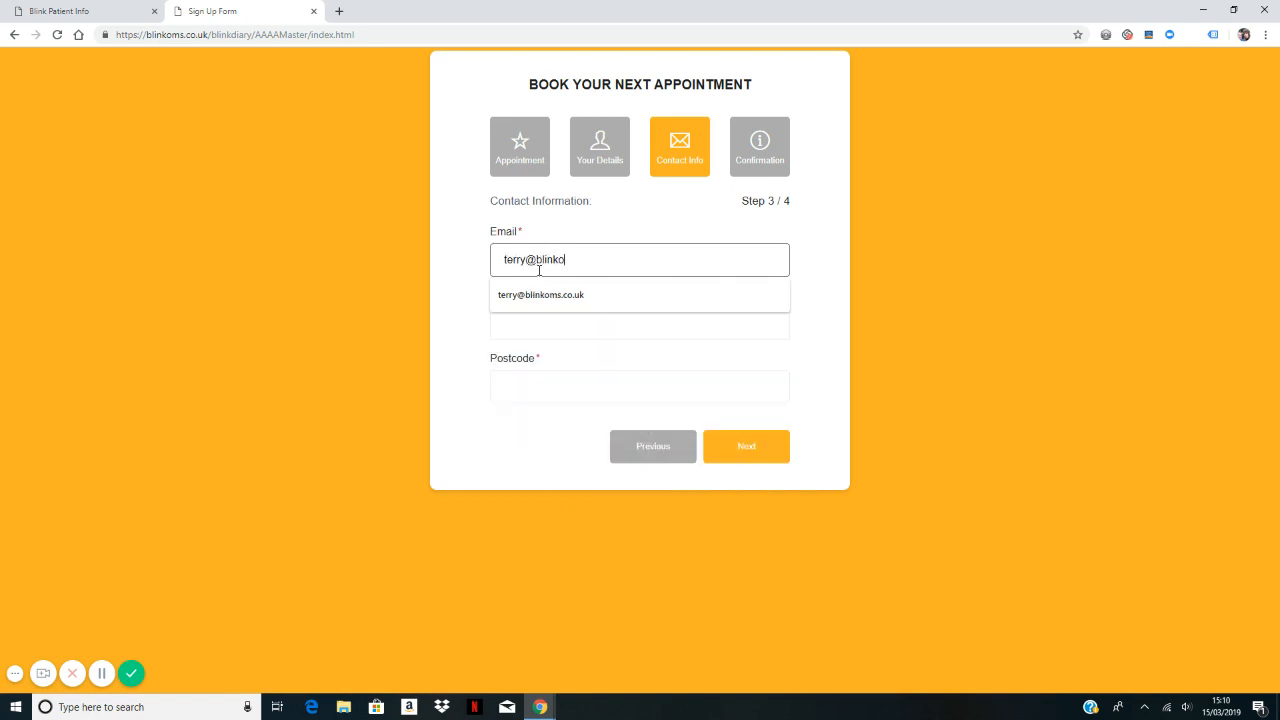
key(Tab)
text(1234567)
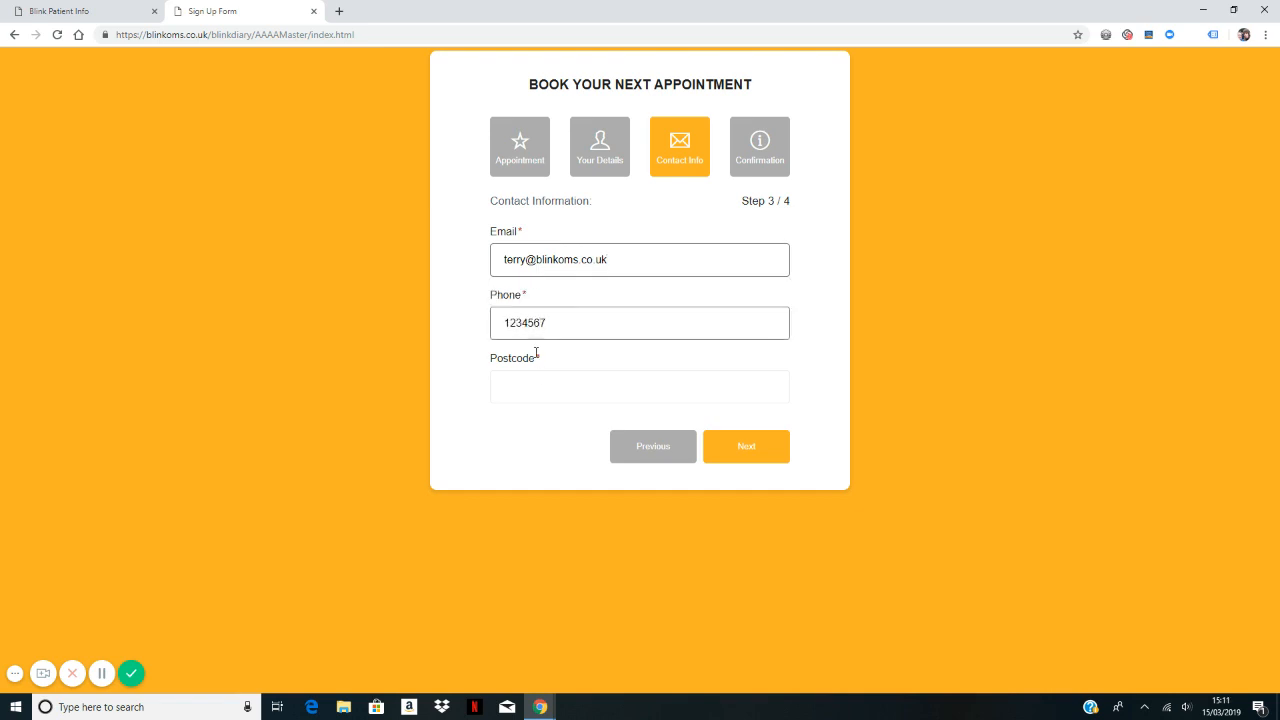
click(533, 389)
text(le7 9td)
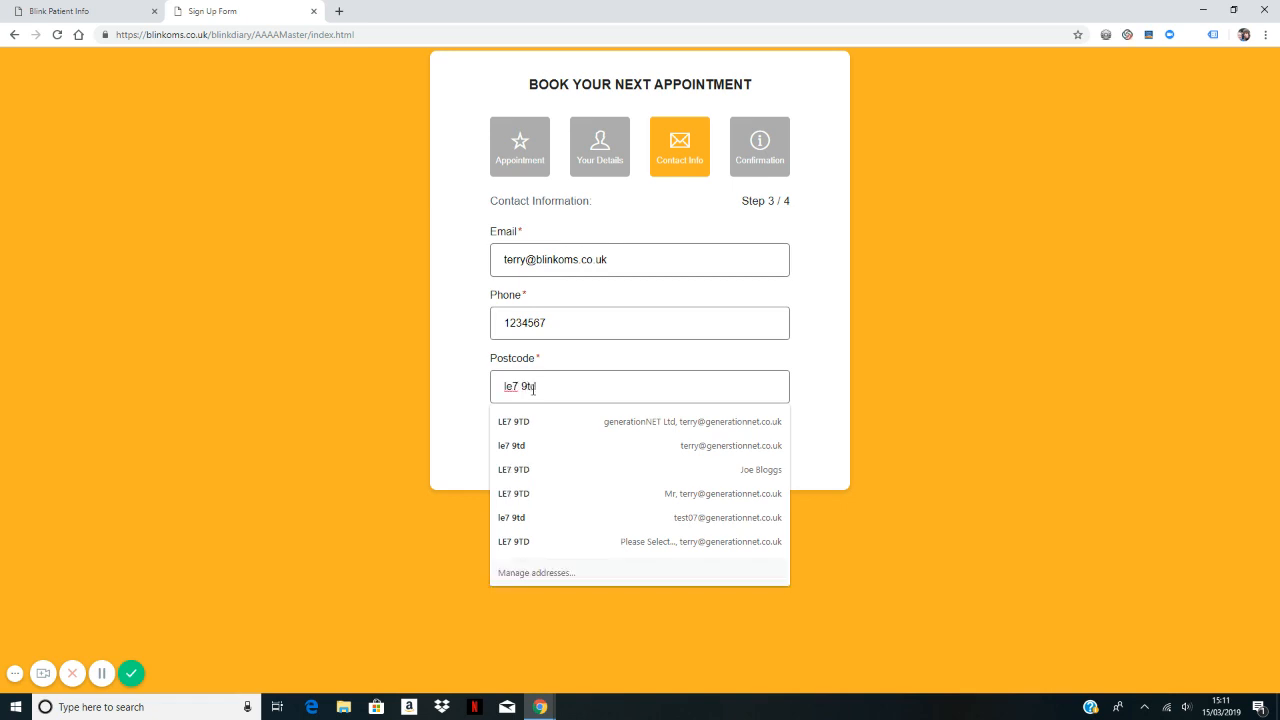
click(366, 350)
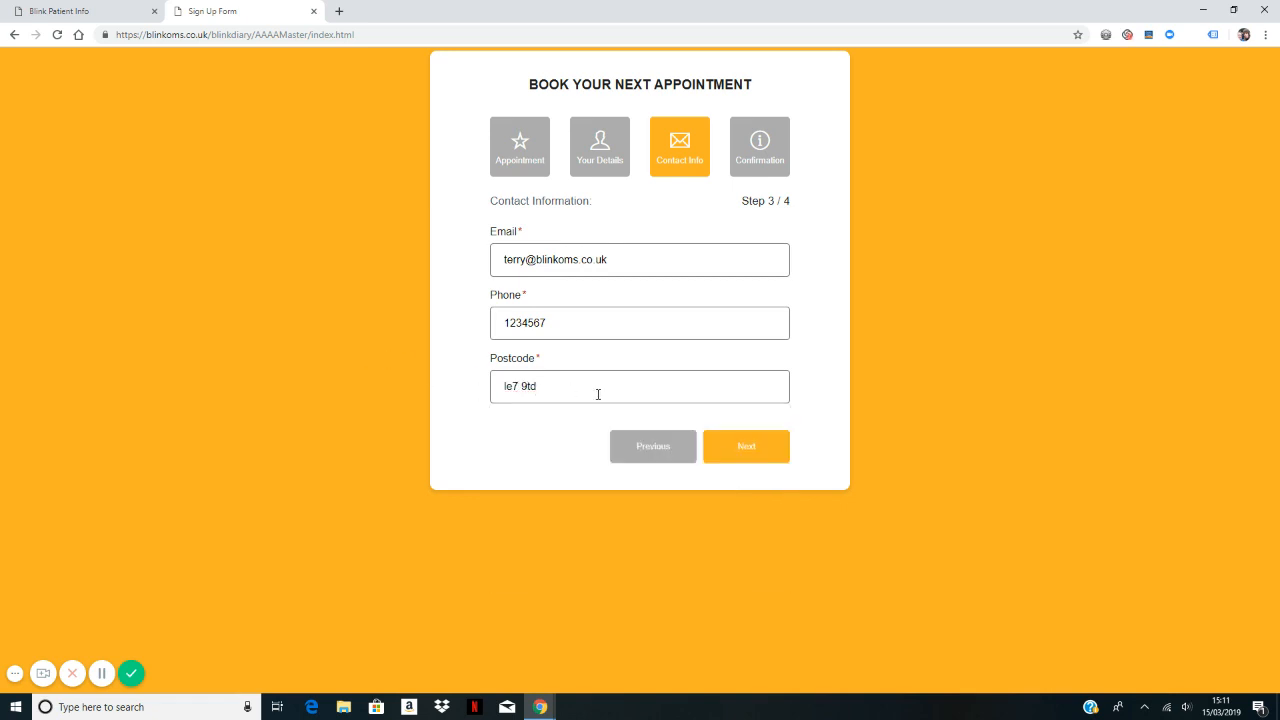
Step: Accept the GDPR consent, submit the 18 March 11:00 booking, and return to the diary
click(747, 447)
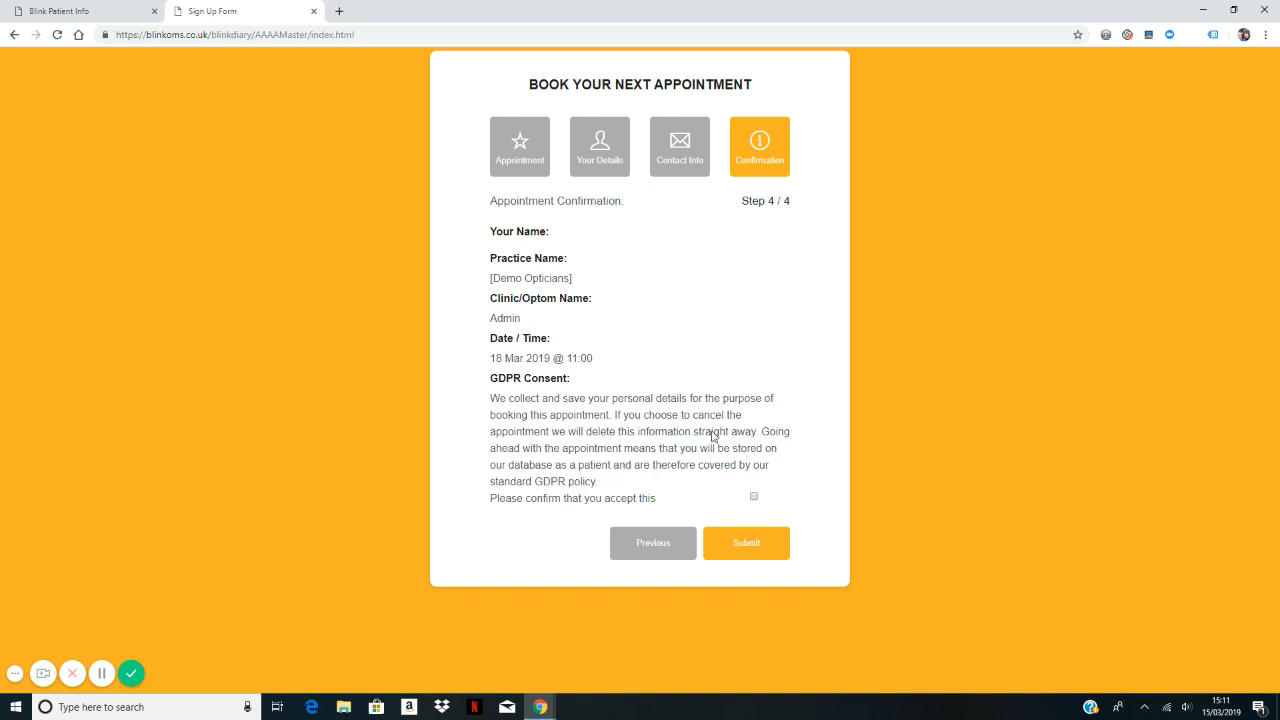
click(753, 497)
click(745, 553)
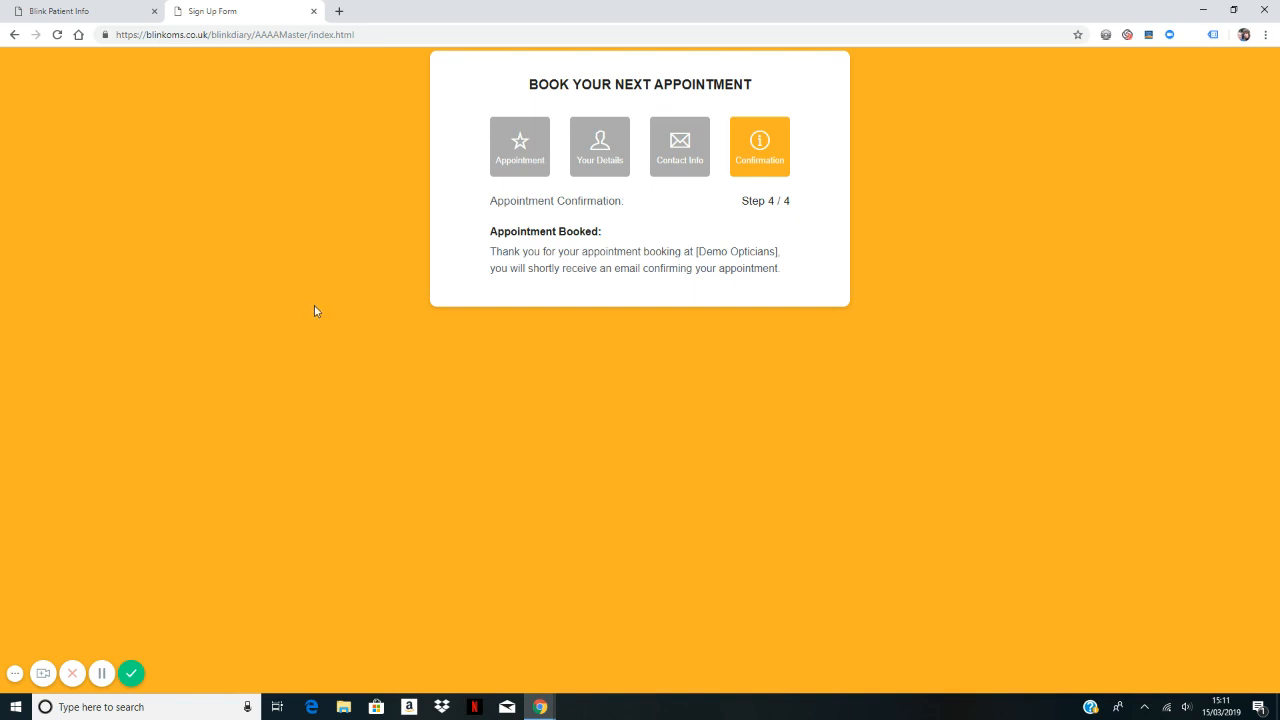
click(110, 15)
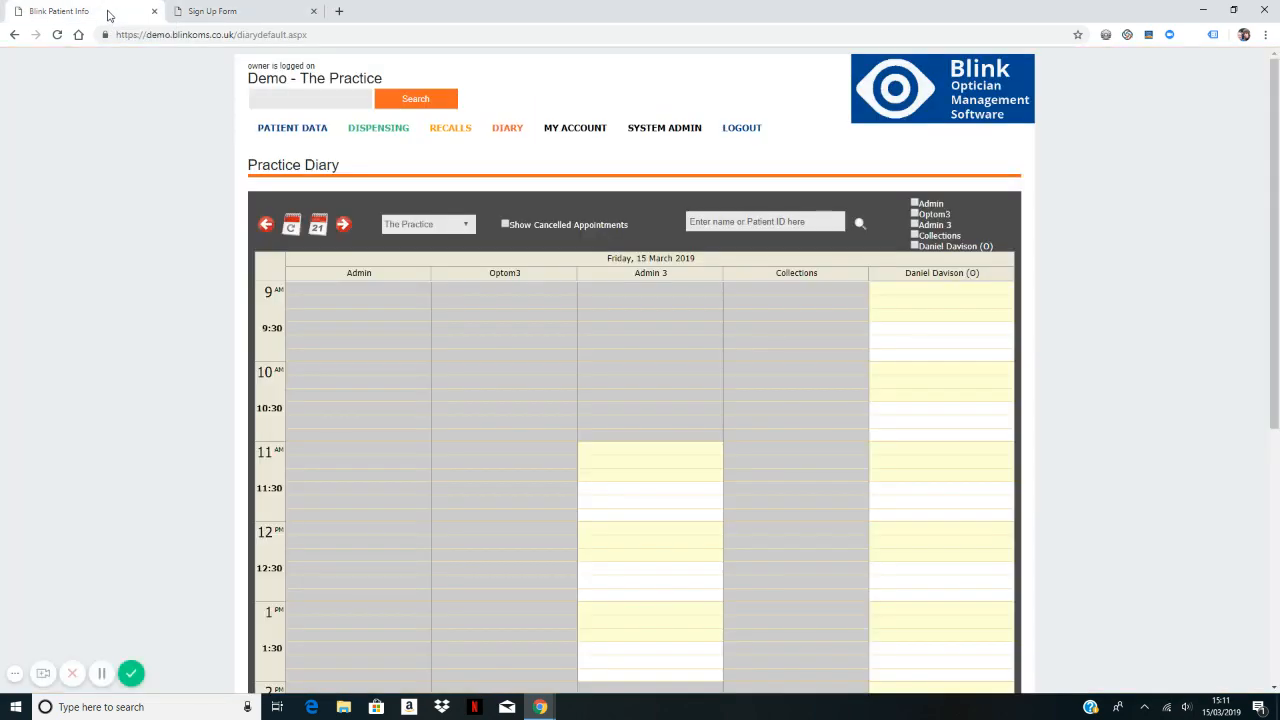
Step: Refresh the diary and move to Monday 18 March to find the 11:00 booking
click(505, 130)
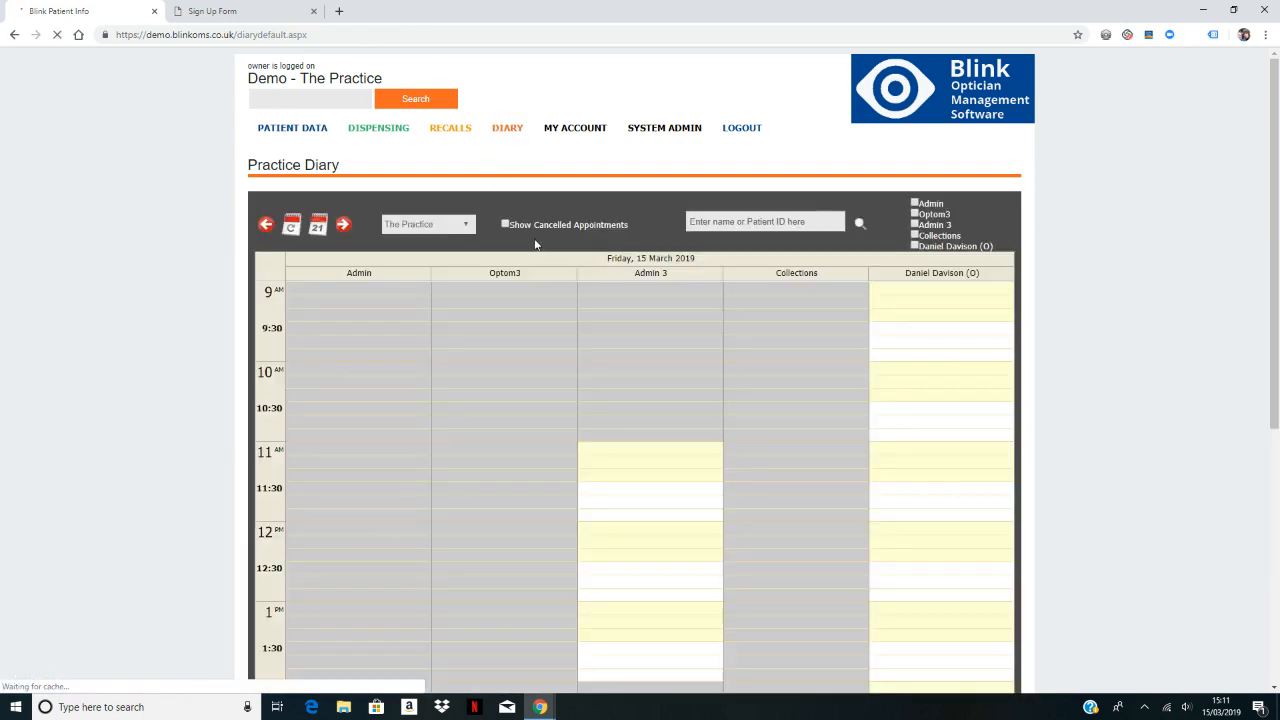
click(341, 228)
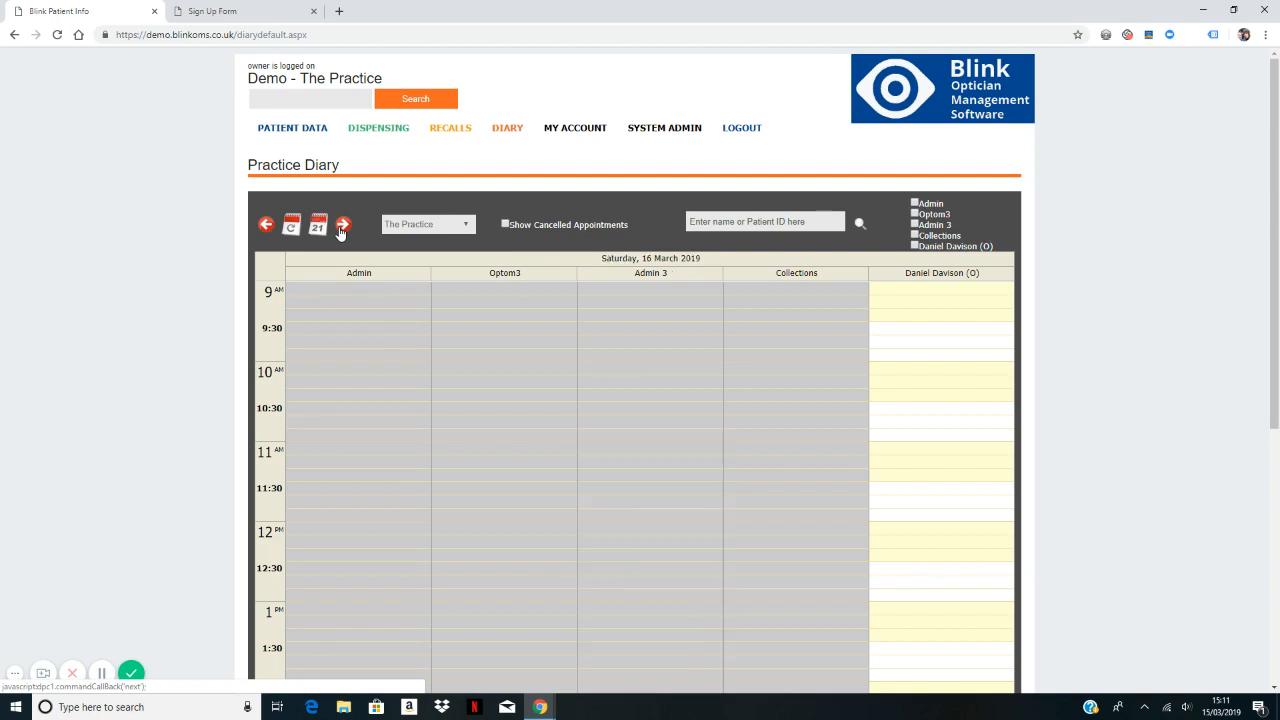
click(341, 228)
click(341, 228)
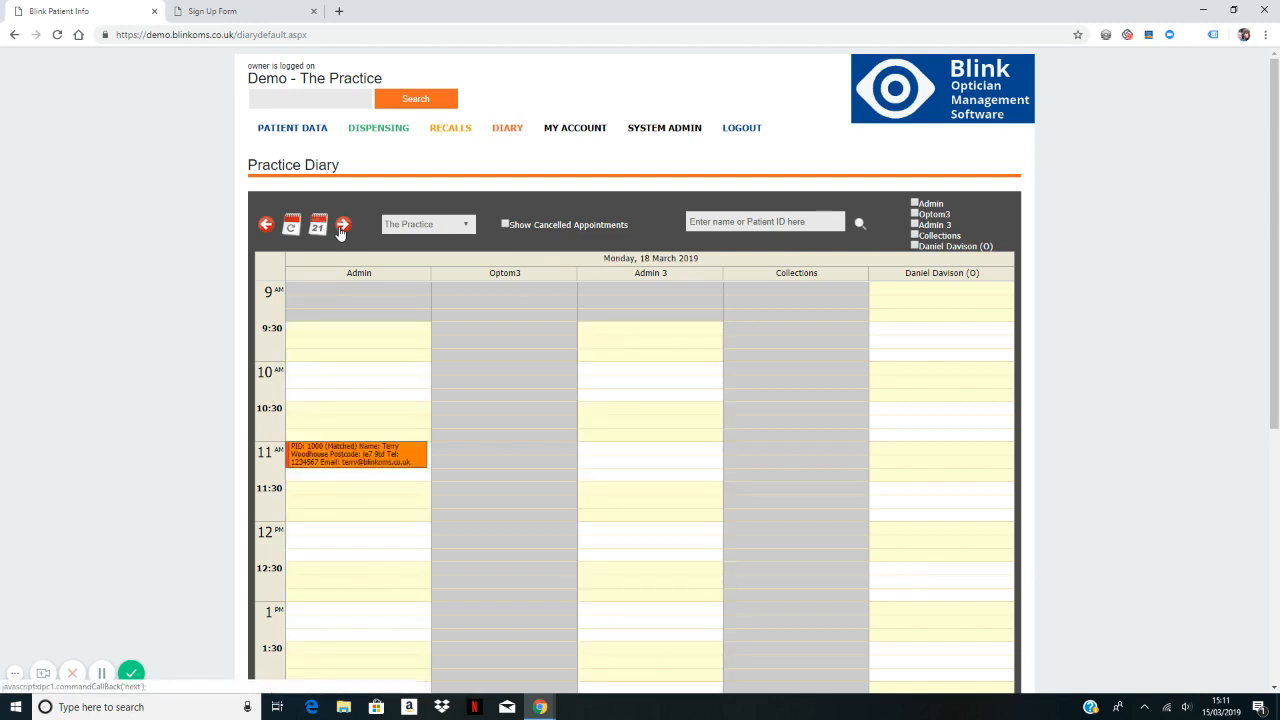
click(341, 228)
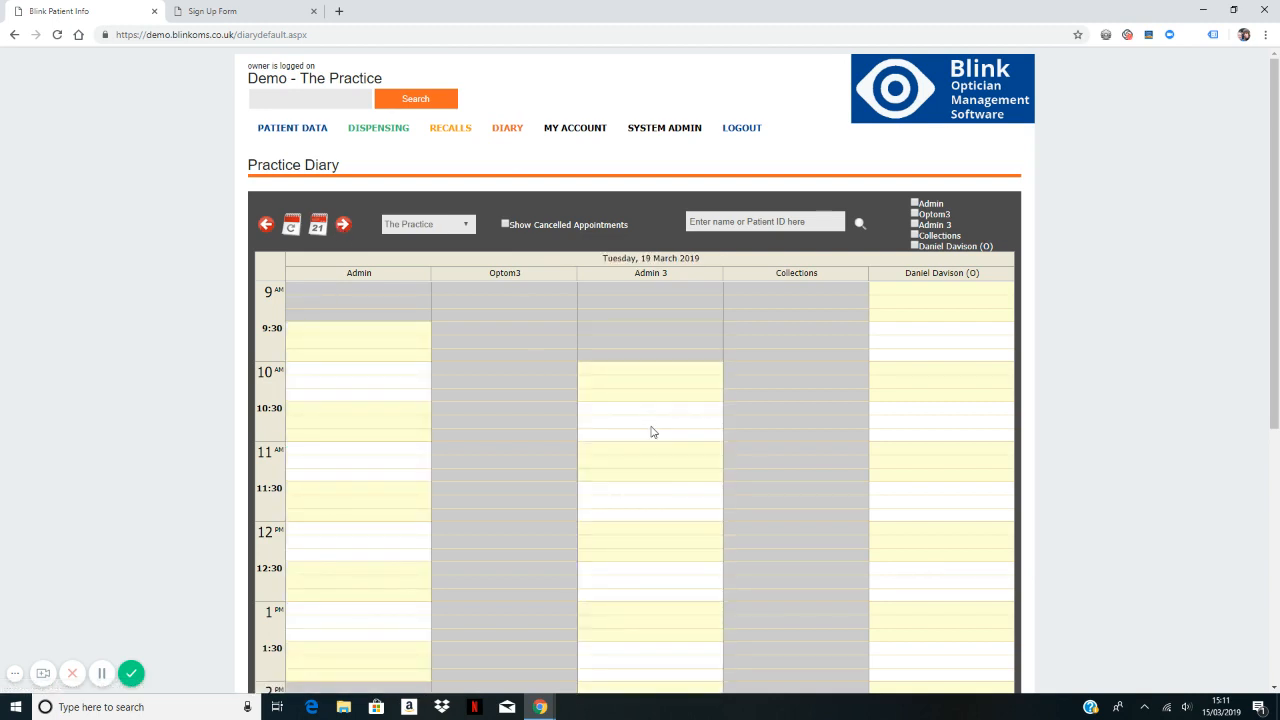
scroll(651, 432, down, 2)
scroll(651, 432, down, 3)
scroll(651, 432, up, 3)
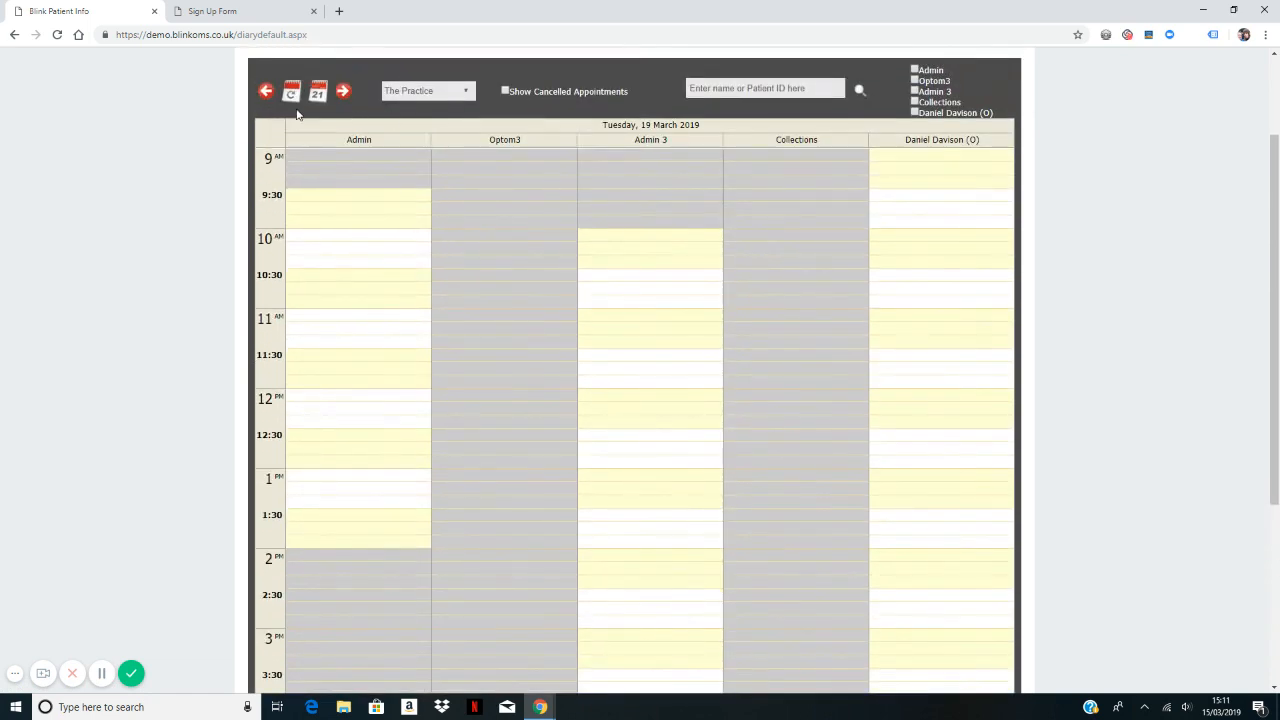
click(266, 92)
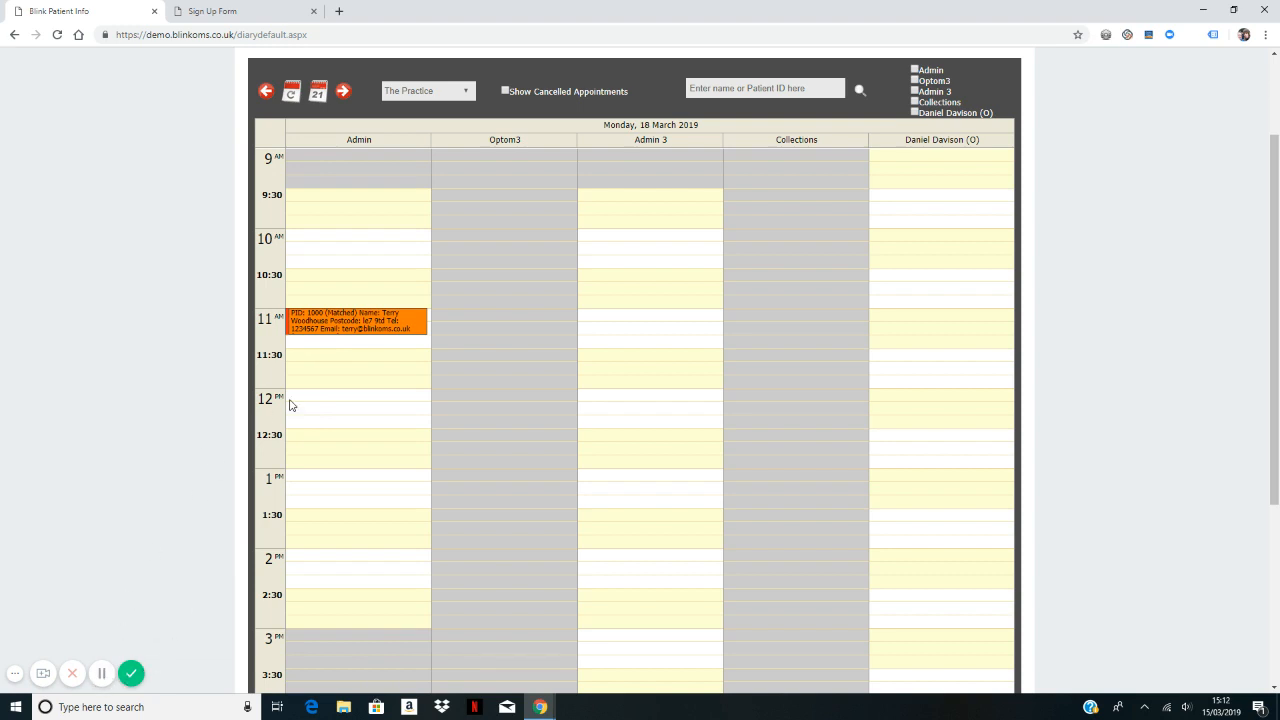
Step: Open the 11:00 appointment in Edit Appointment and highlight its '(Matched)' display text
double_click(362, 324)
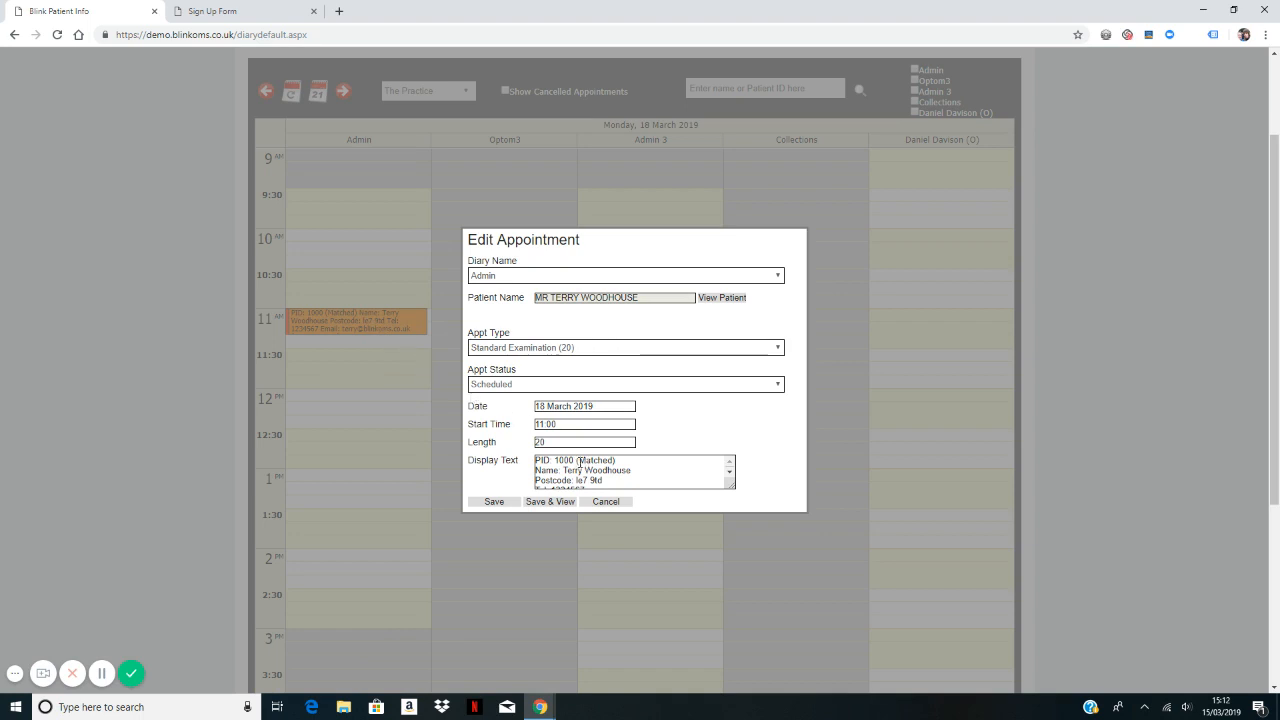
drag(578, 461, 615, 461)
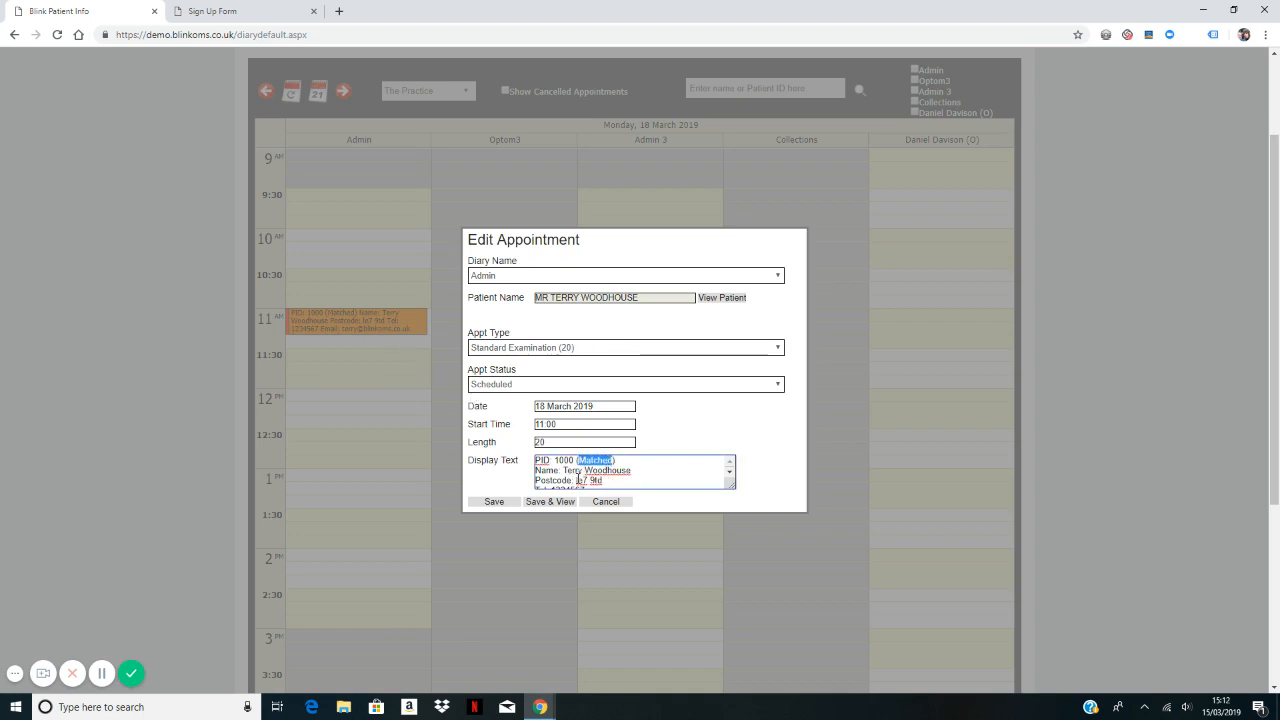
scroll(590, 479, down, 2)
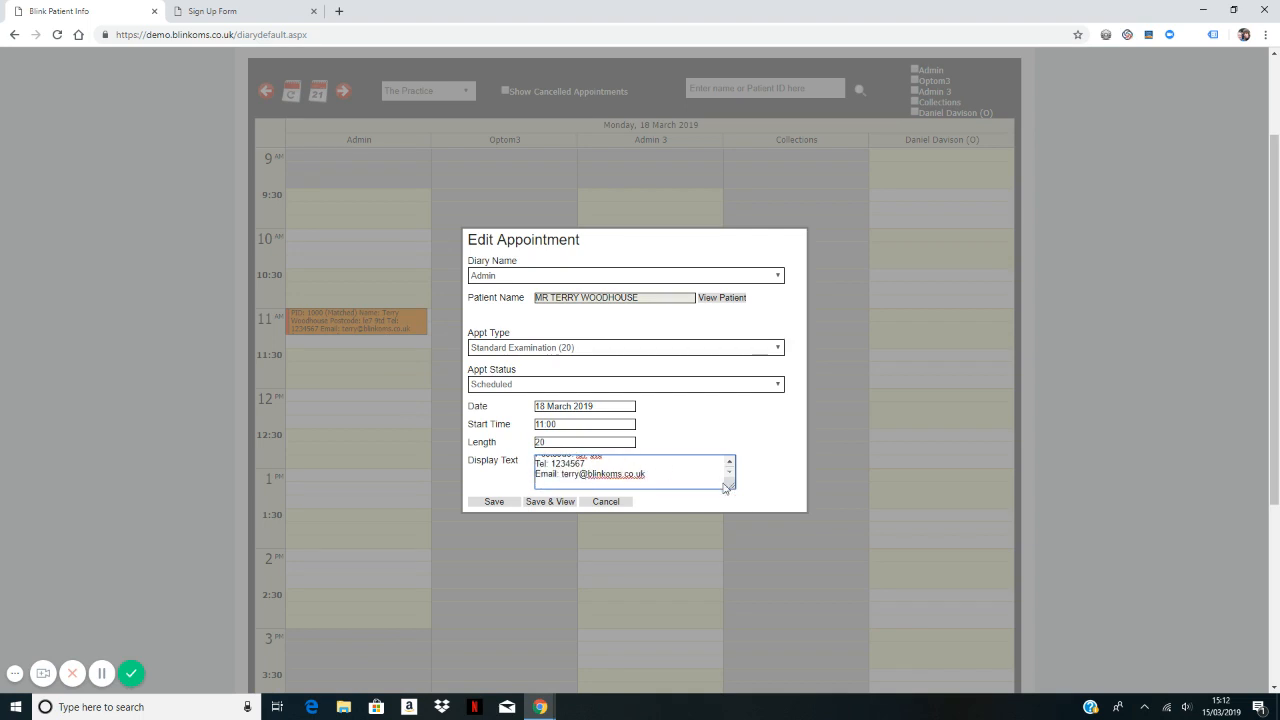
scroll(660, 474, up, 2)
scroll(640, 472, up, 1)
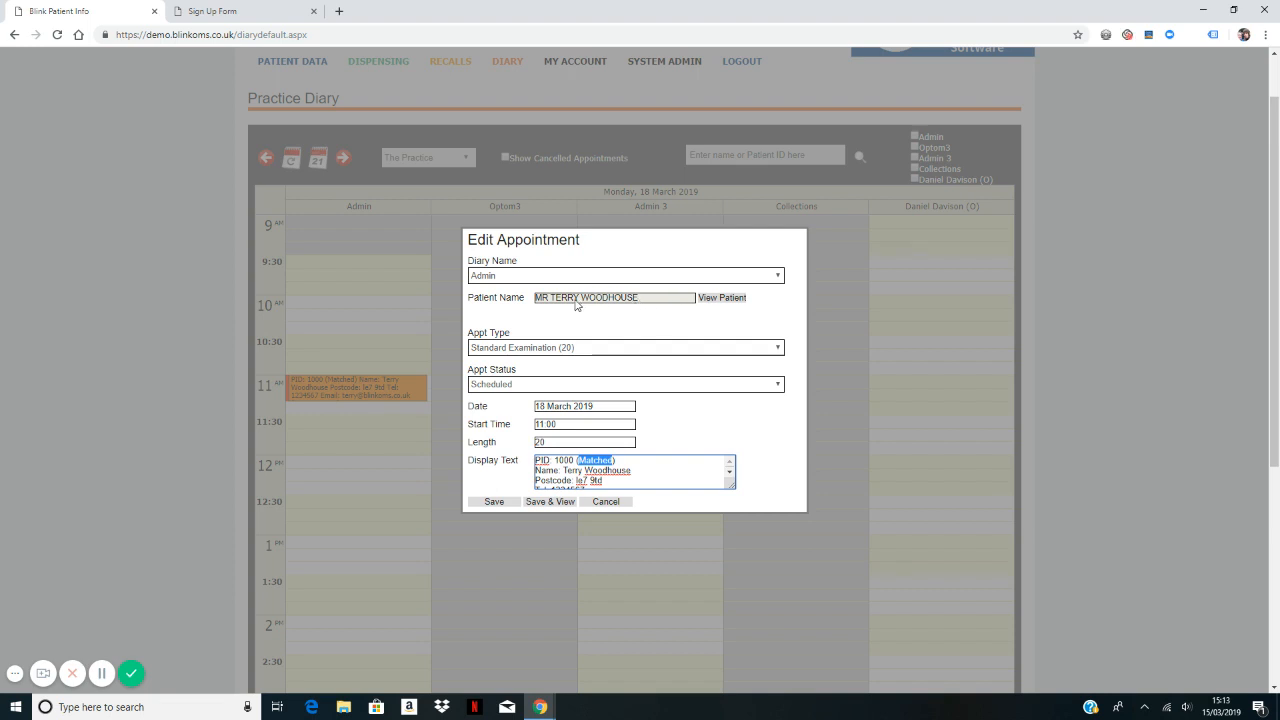
Step: Open the linked patient's Patient Summary showing the 18/03/2019 appointment
click(722, 298)
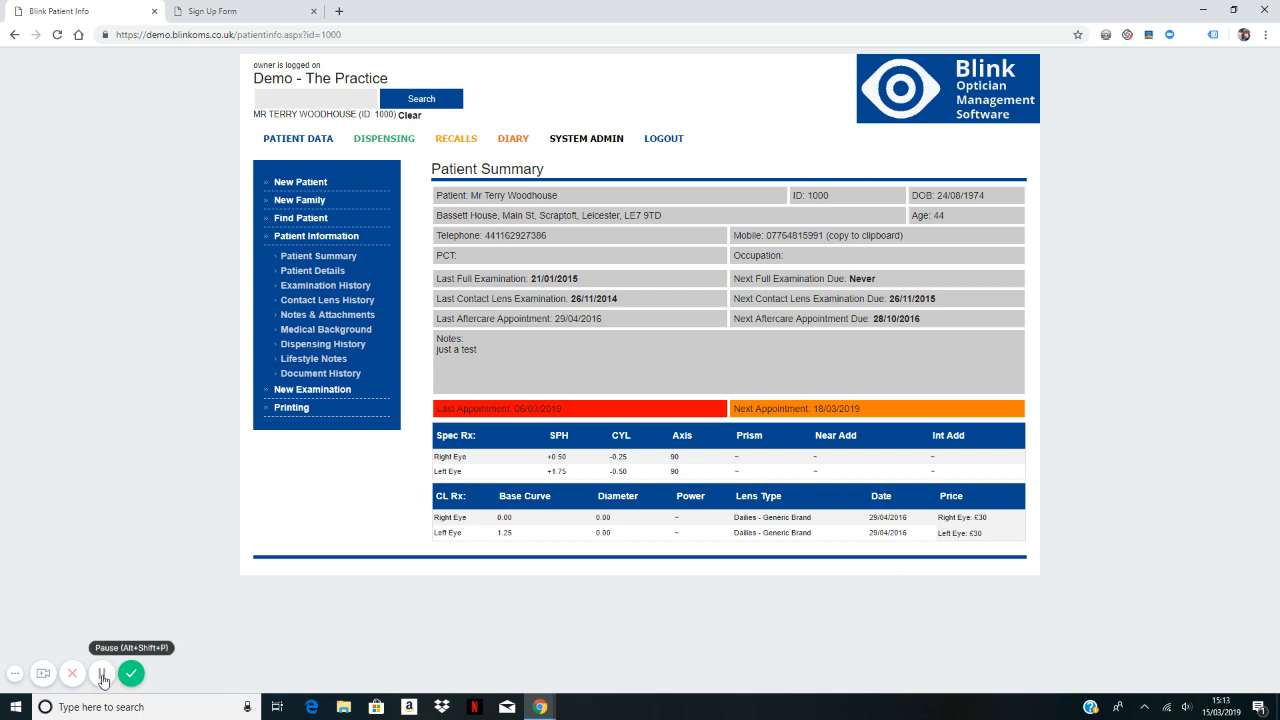
Step: Reload the Sign Up Form and request a Contact Lens Examination on day 18 at 09:30
click(234, 12)
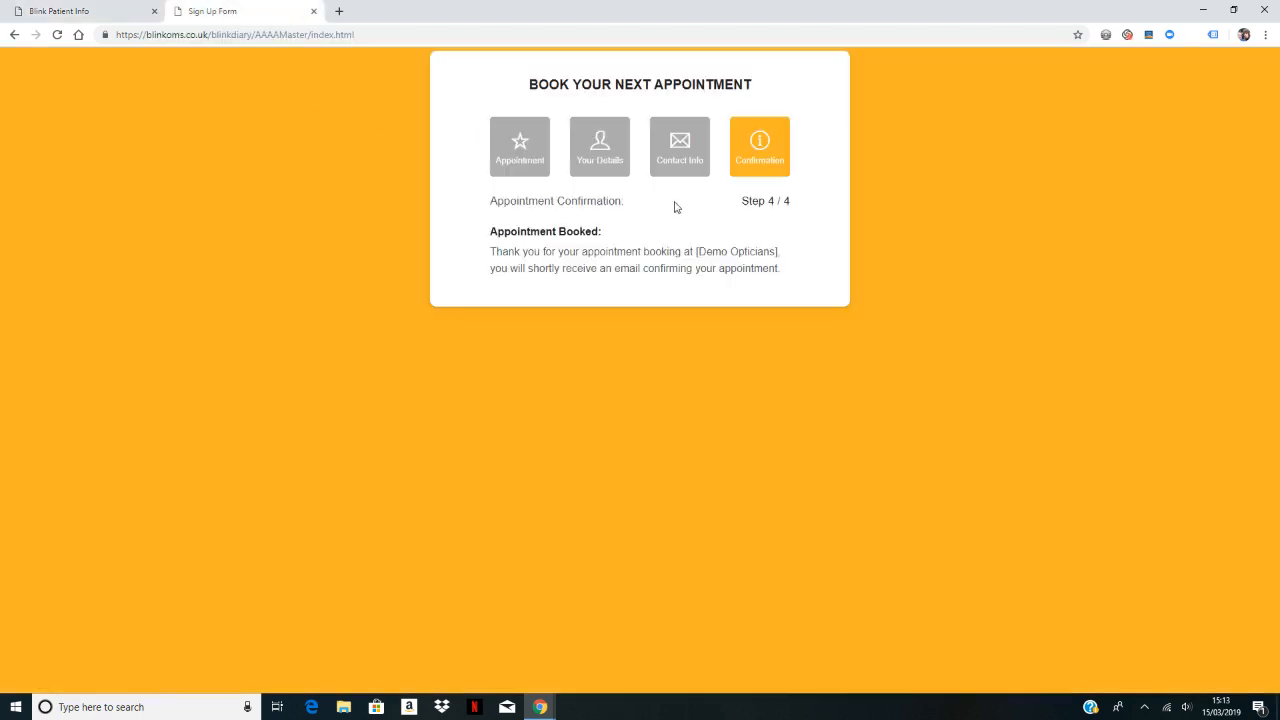
click(57, 36)
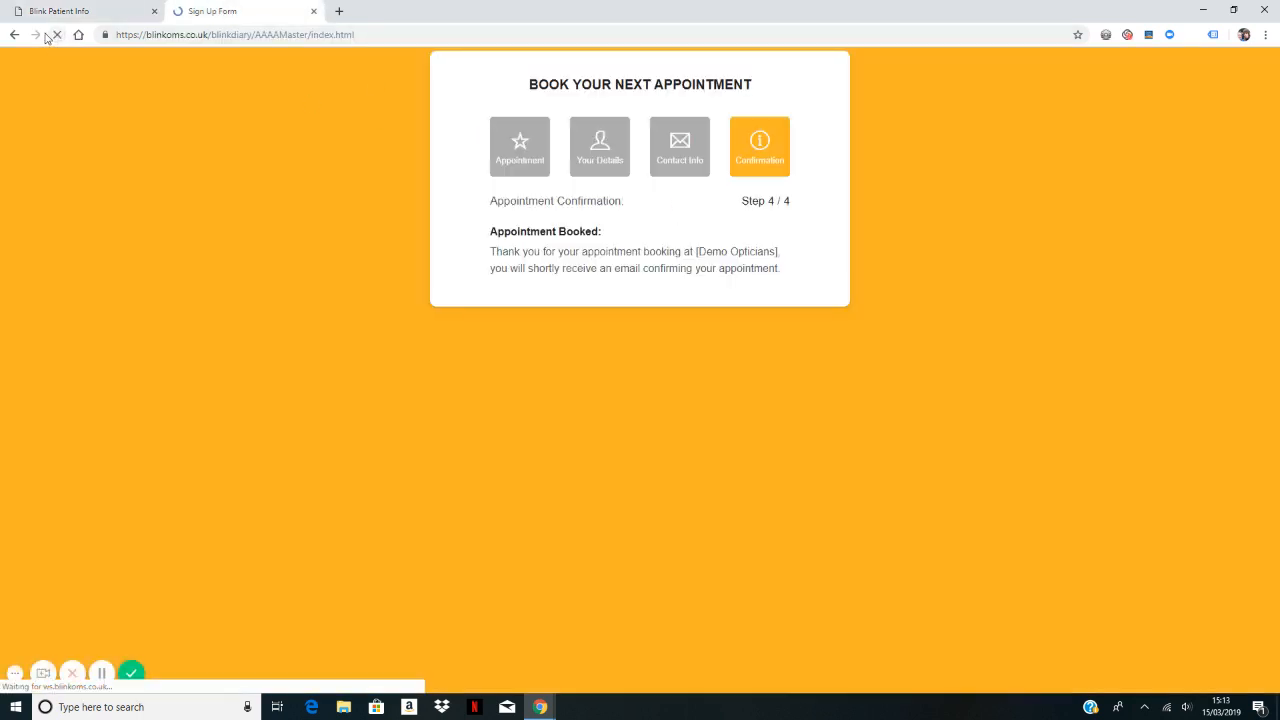
click(589, 260)
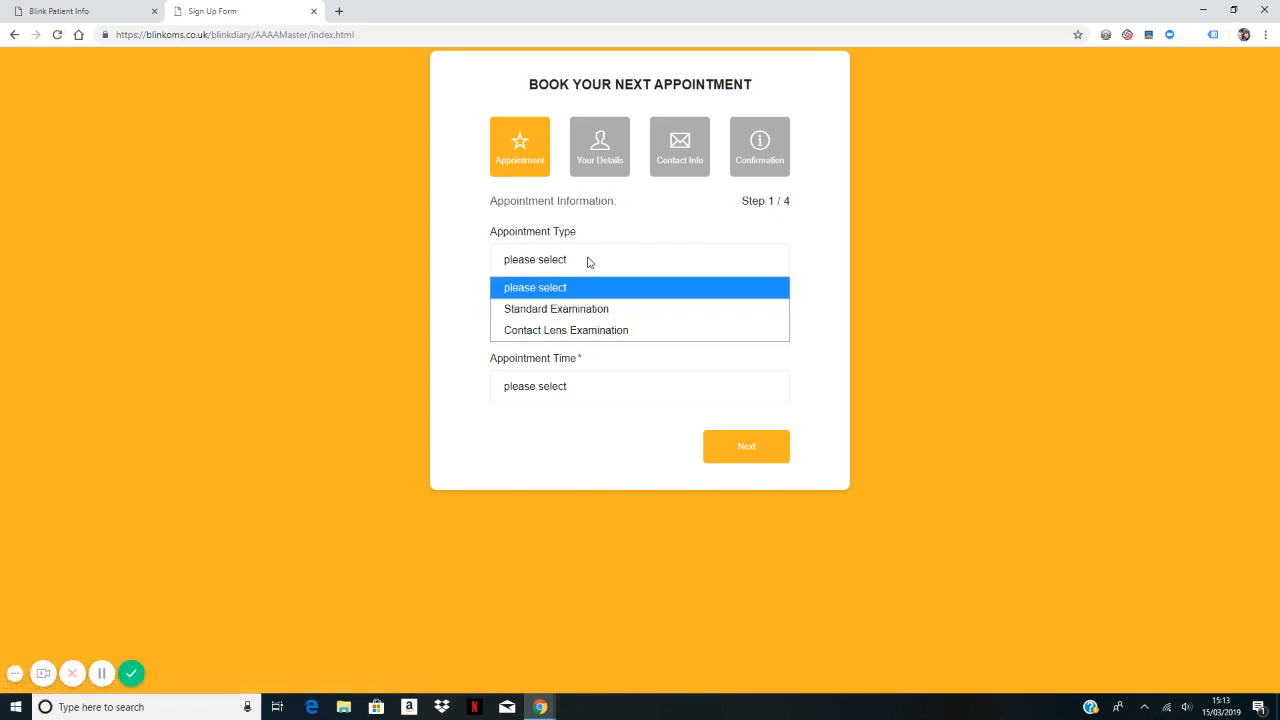
click(575, 331)
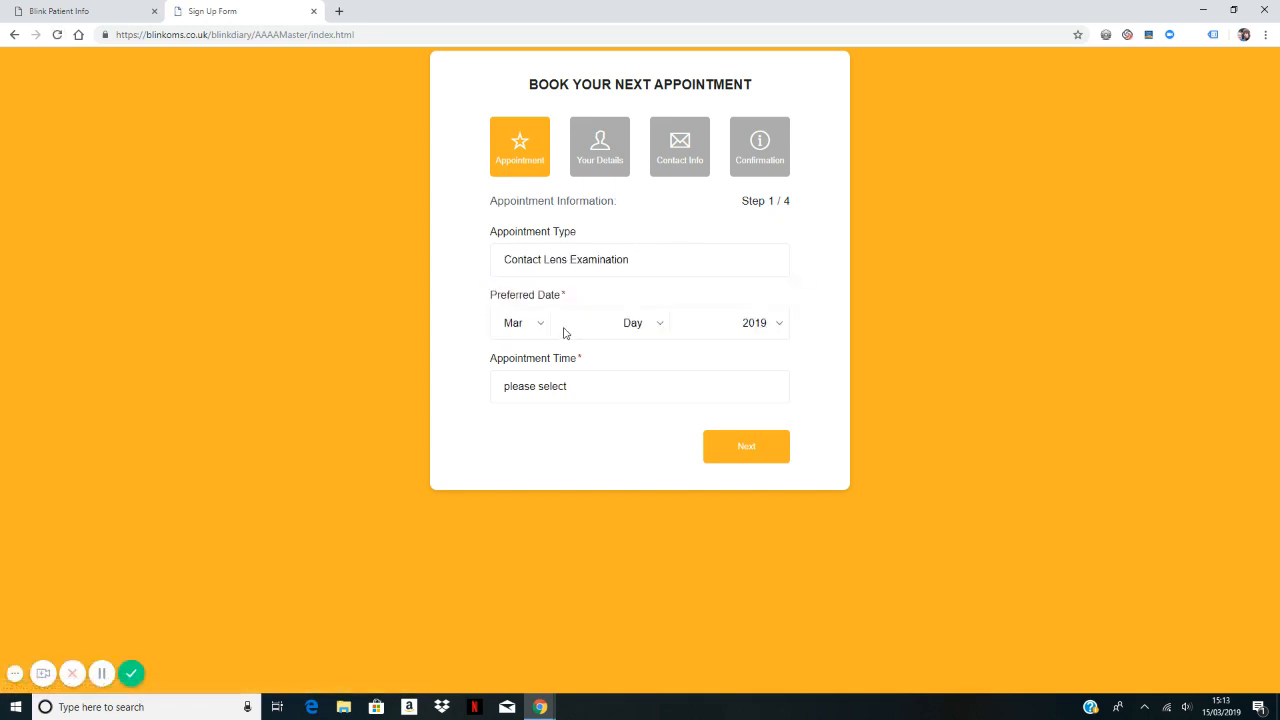
click(646, 332)
click(656, 500)
click(560, 389)
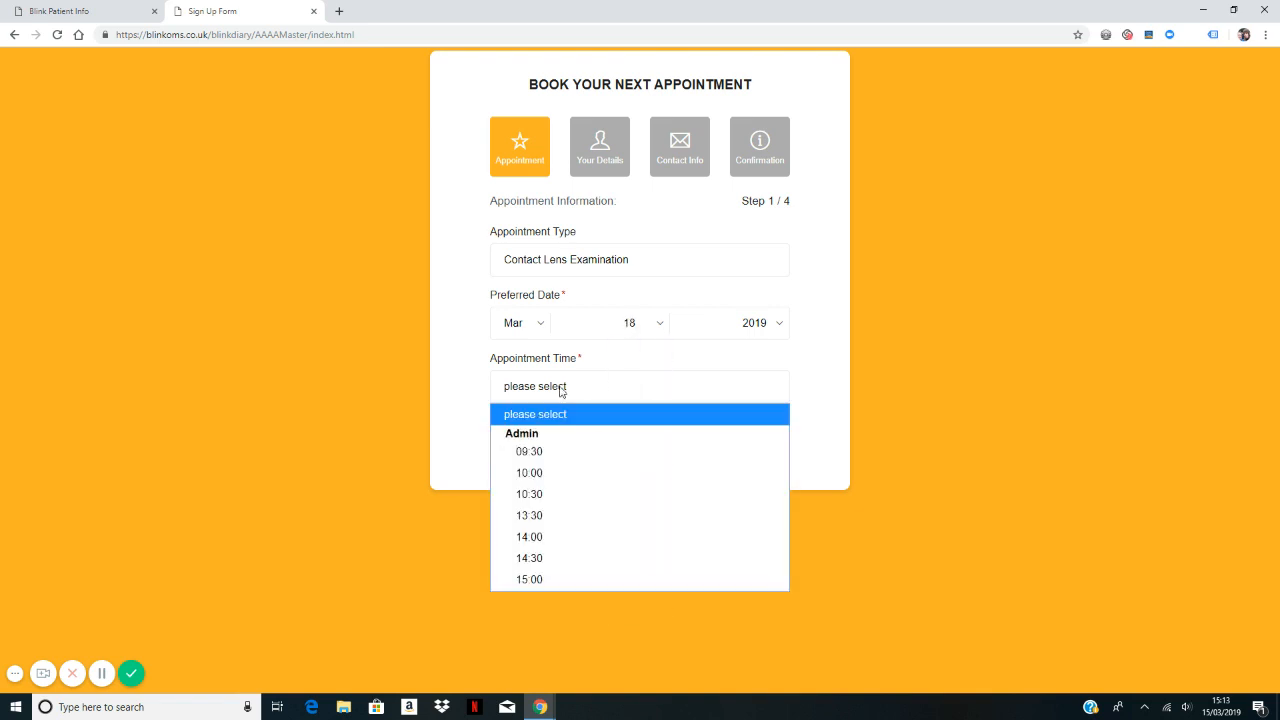
click(550, 451)
click(748, 448)
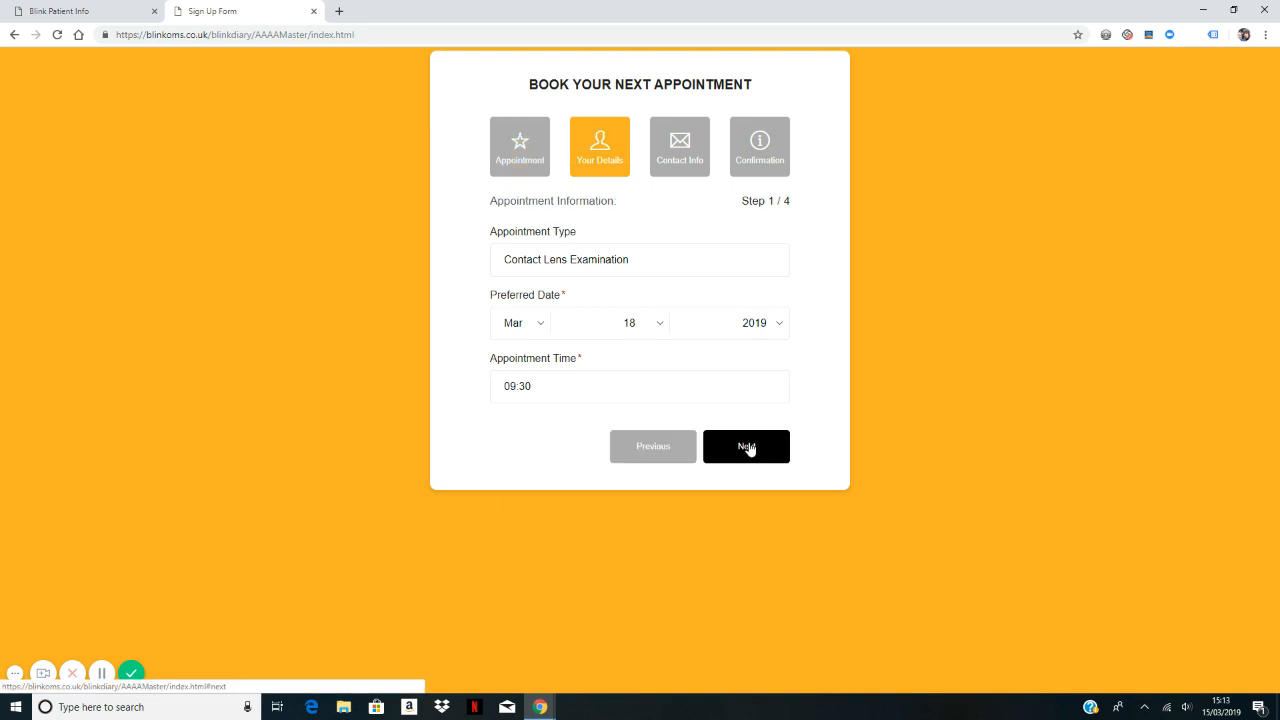
Step: Enter the patient's first name and last name on the personal details step
click(560, 258)
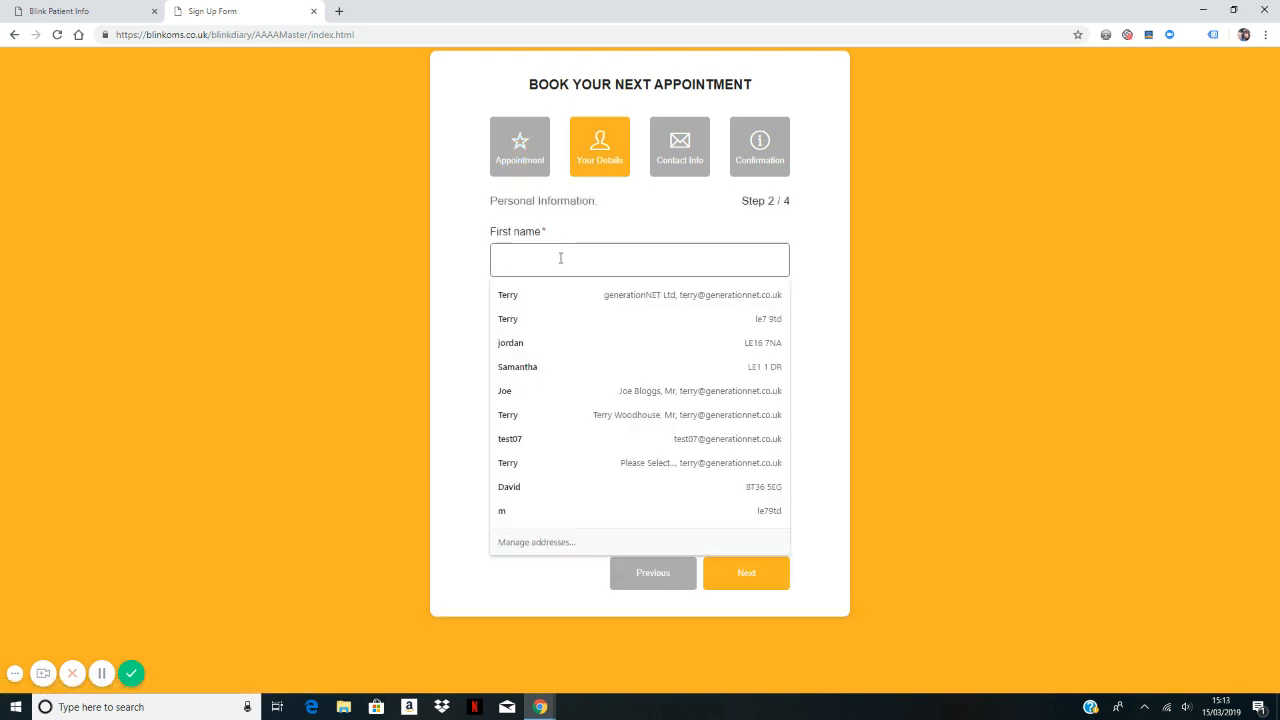
text(john)
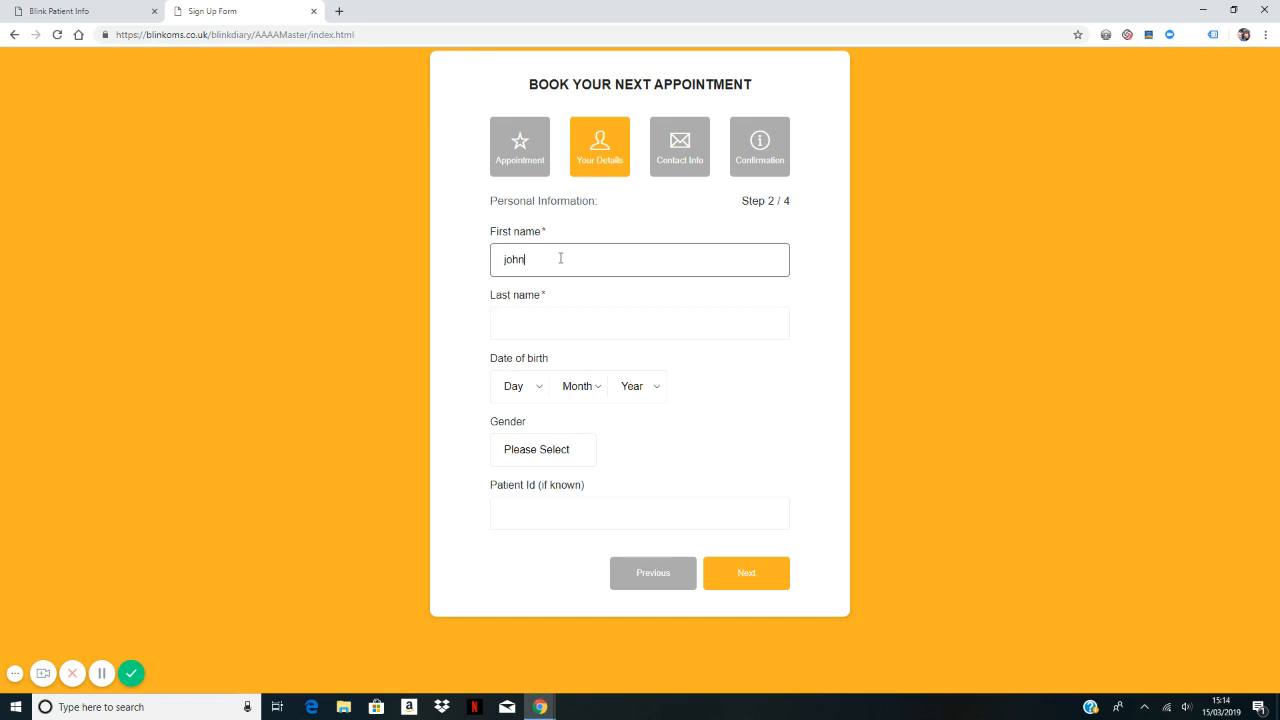
key(Tab)
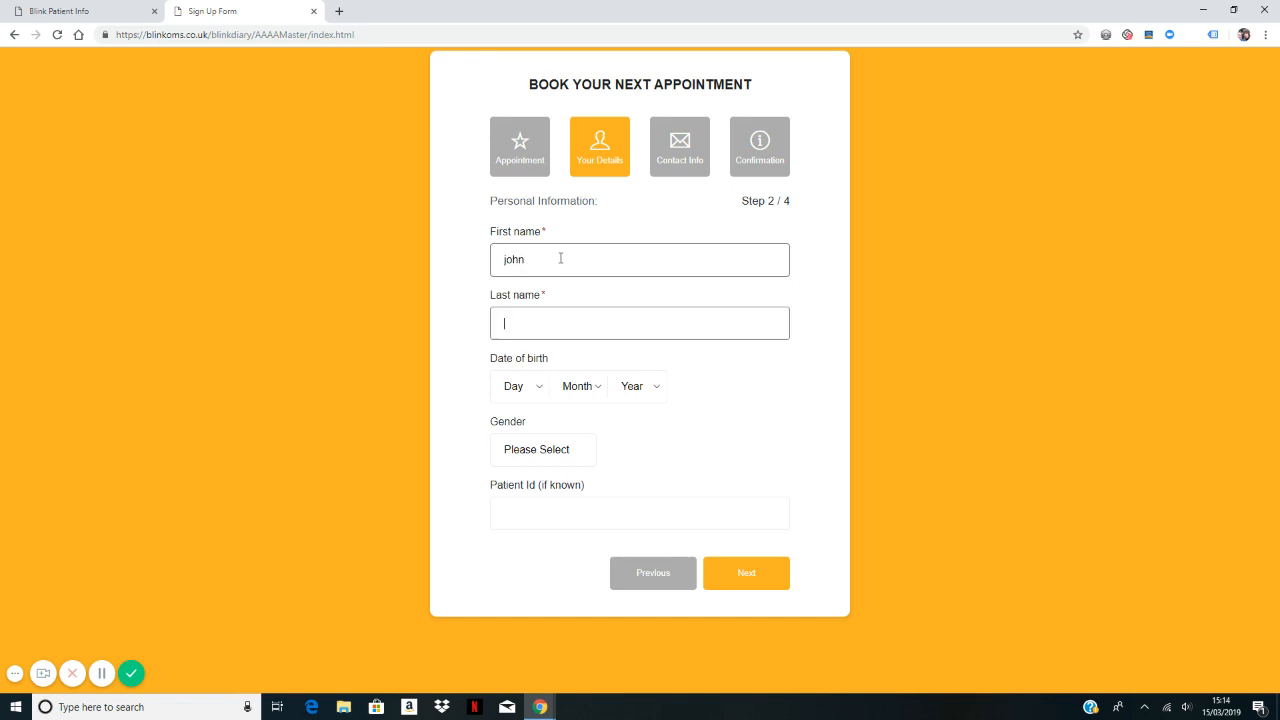
text(jo)
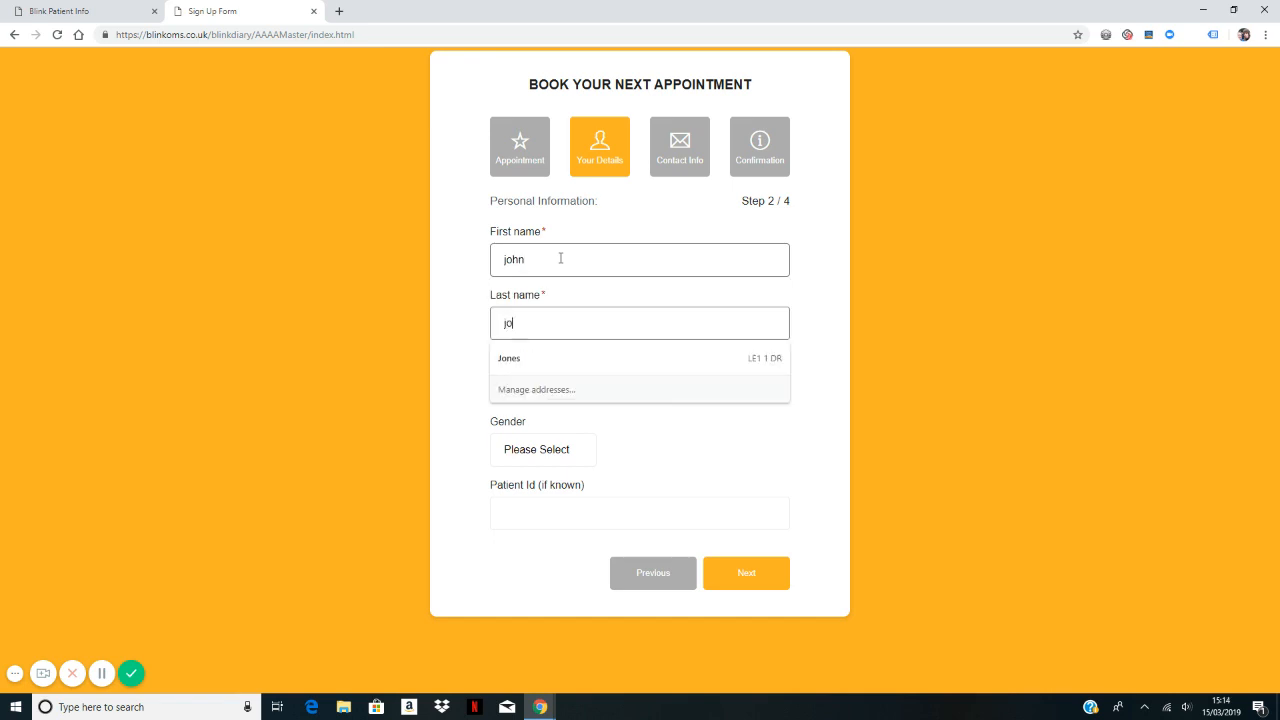
key(Escape)
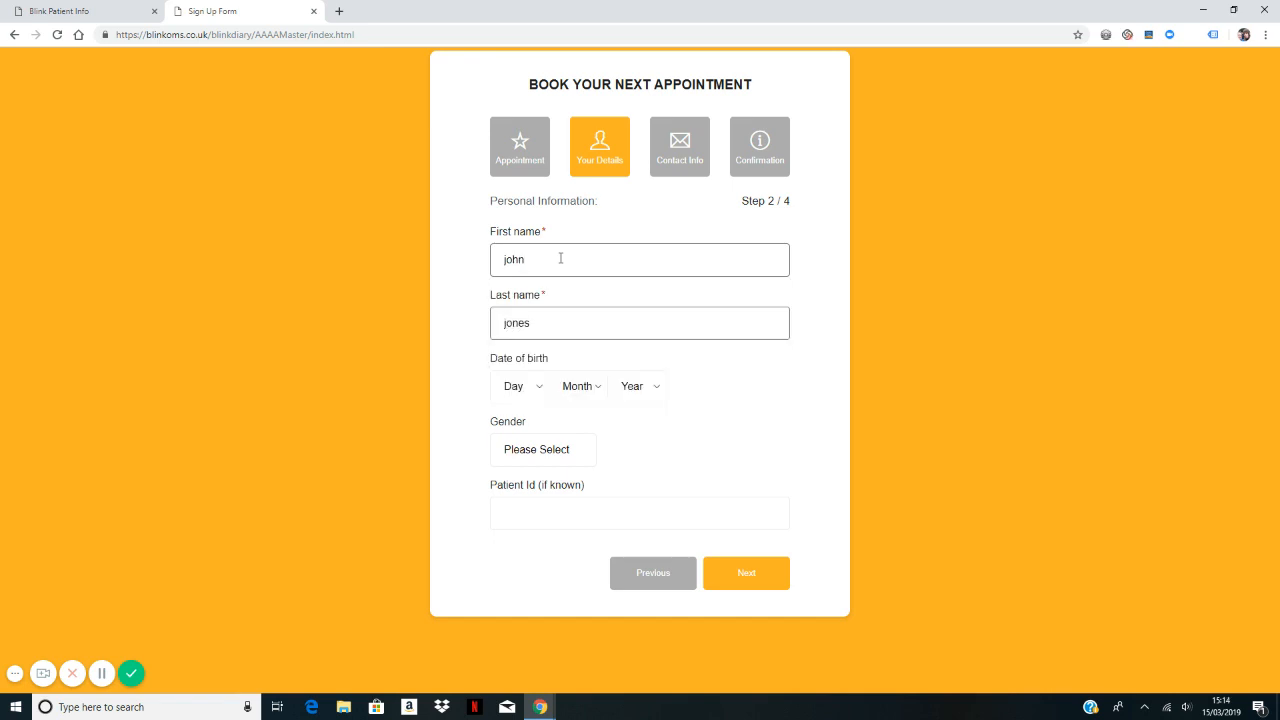
Step: Set date of birth to 16 Apr 1993 and gender to Male, then continue
click(531, 392)
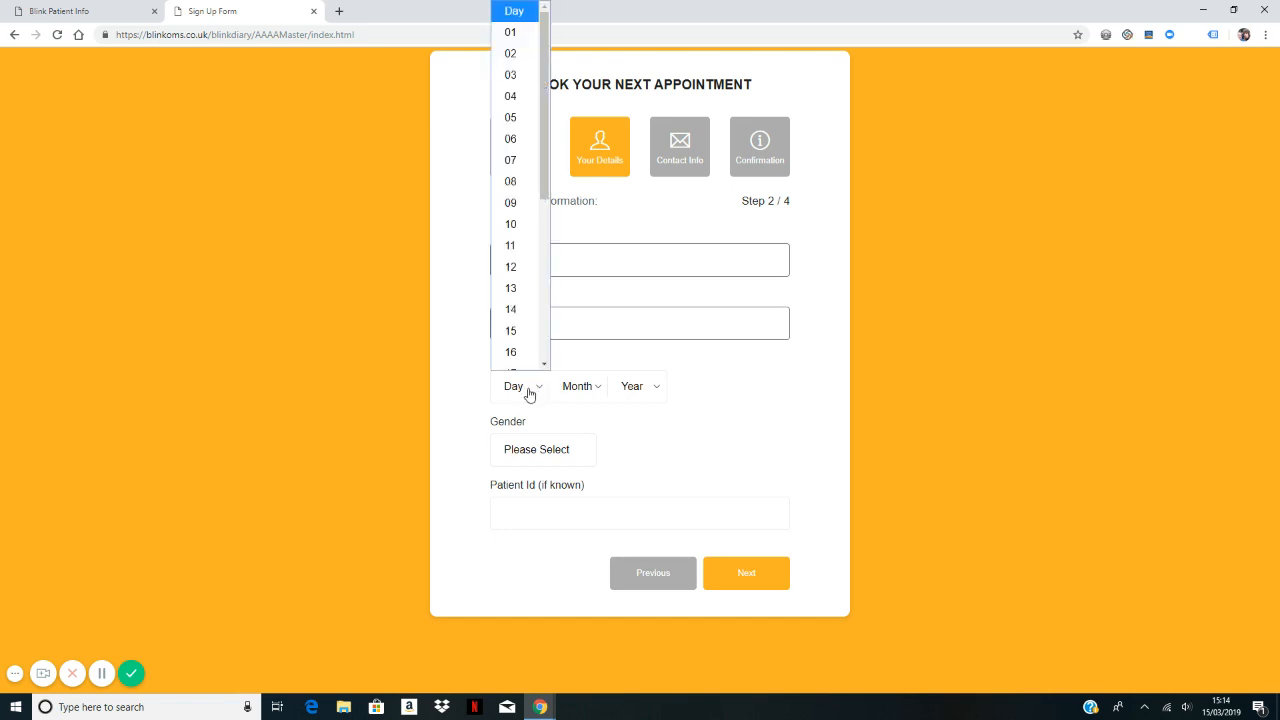
click(514, 336)
click(571, 379)
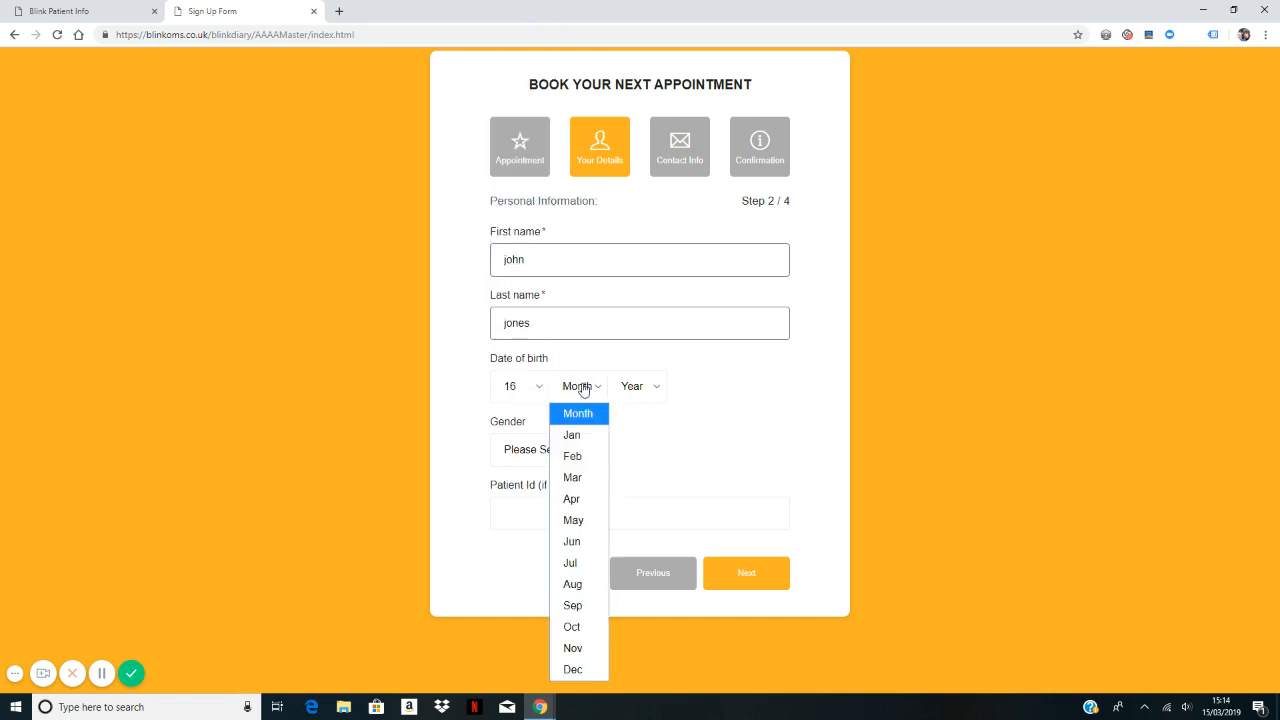
click(578, 499)
click(645, 394)
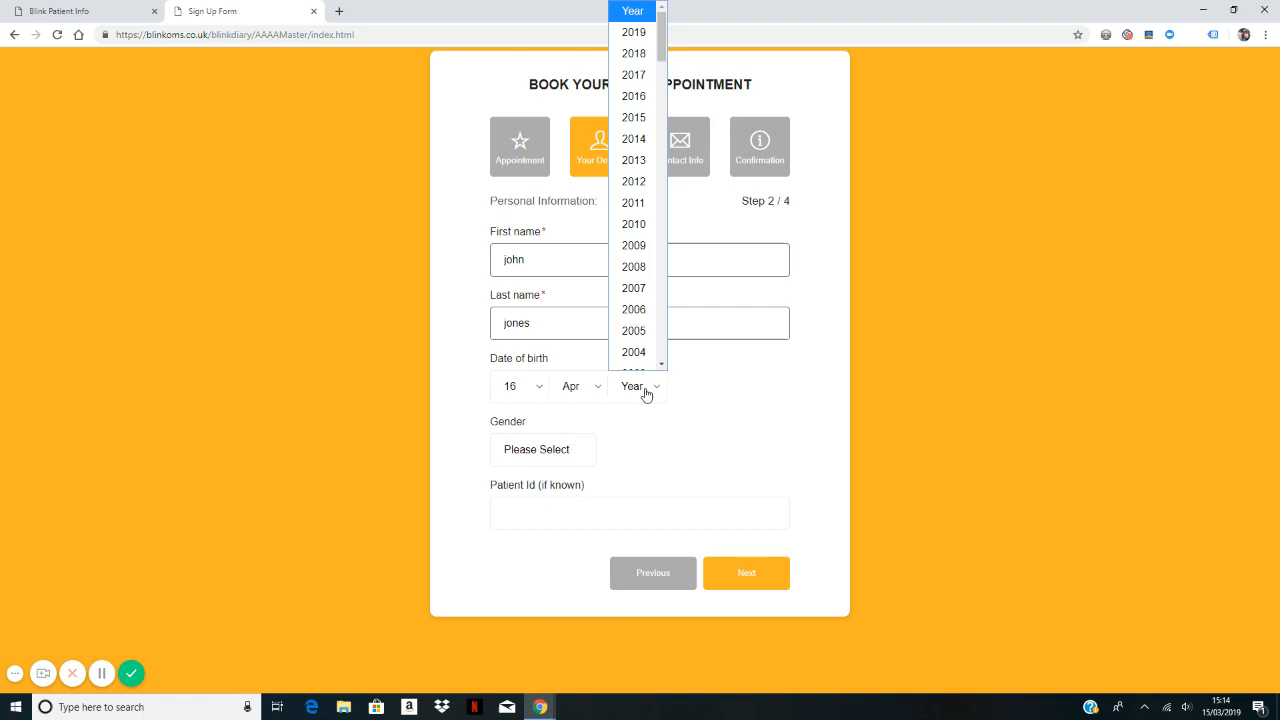
scroll(634, 306, down, 4)
click(634, 306)
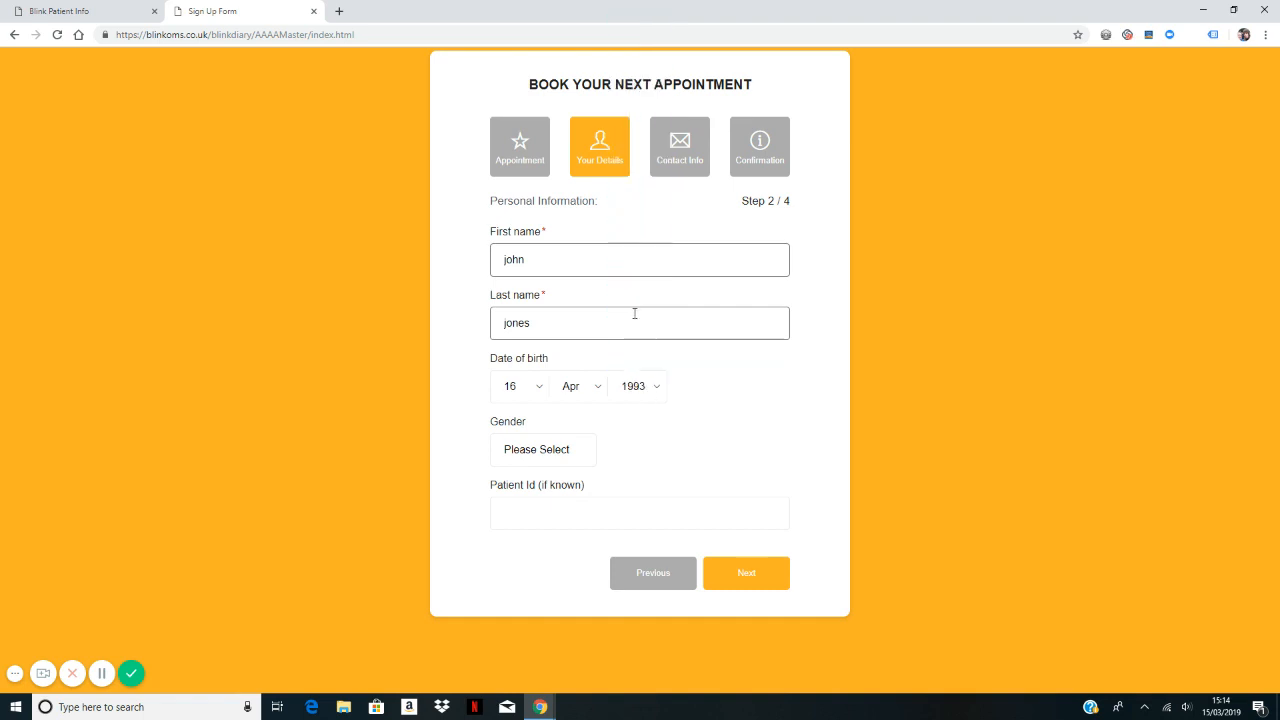
click(553, 451)
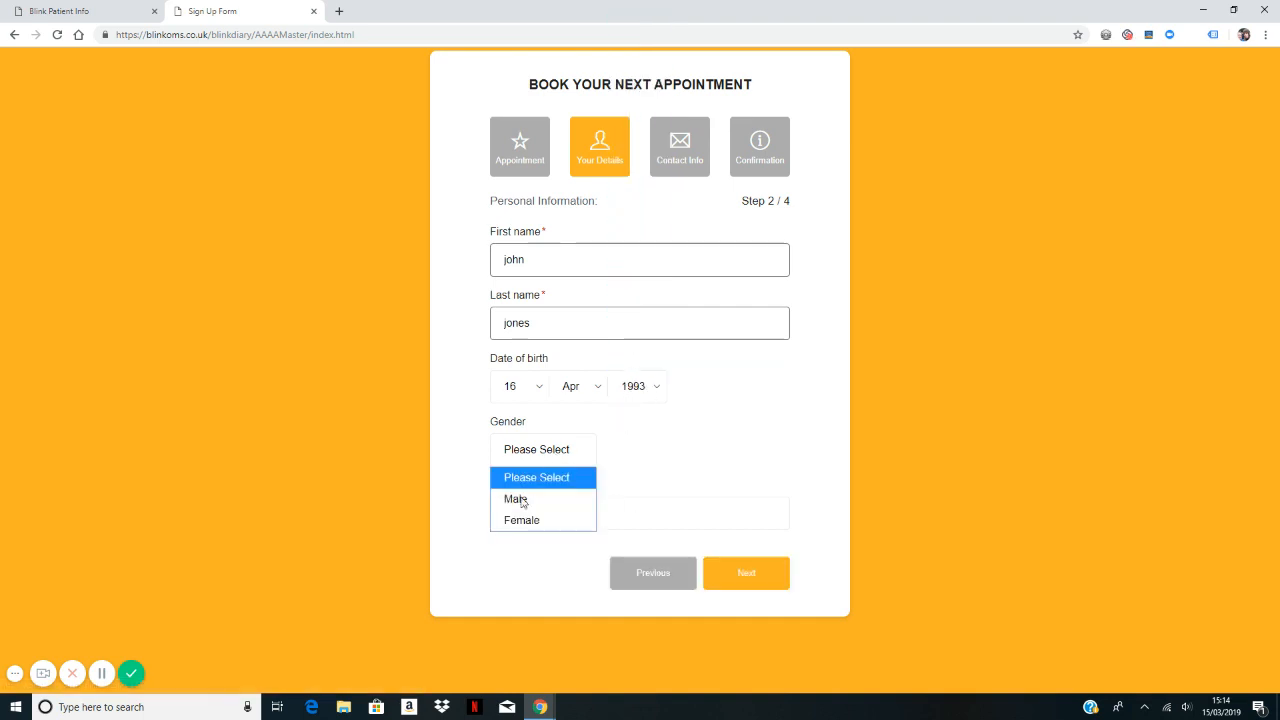
click(522, 499)
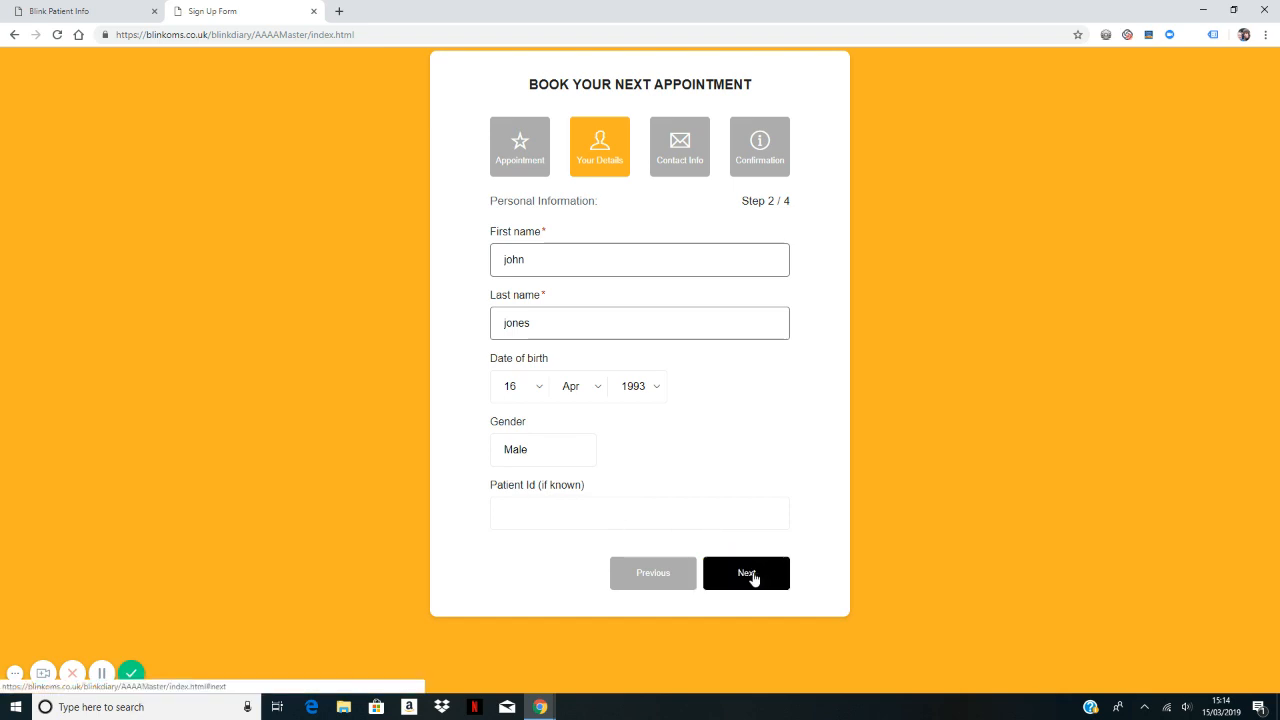
click(754, 576)
Step: Enter the contact e-mail, phone number and postcode, then submit the booking
click(509, 260)
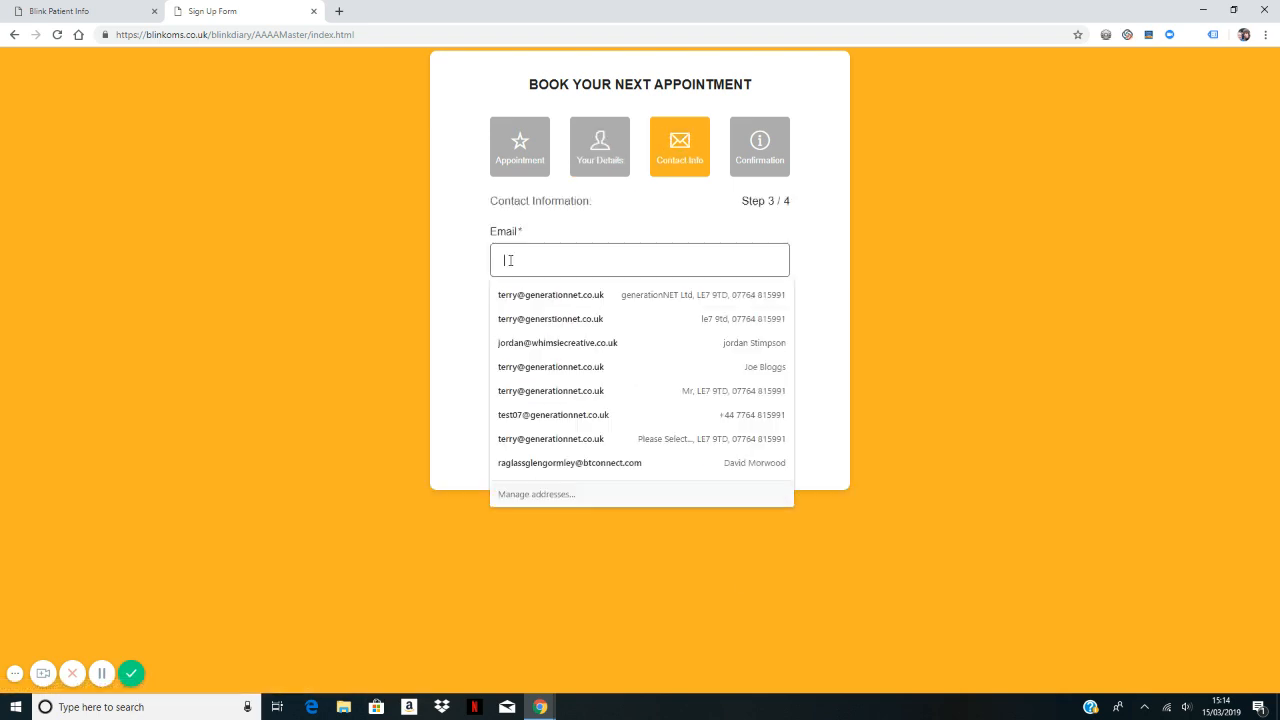
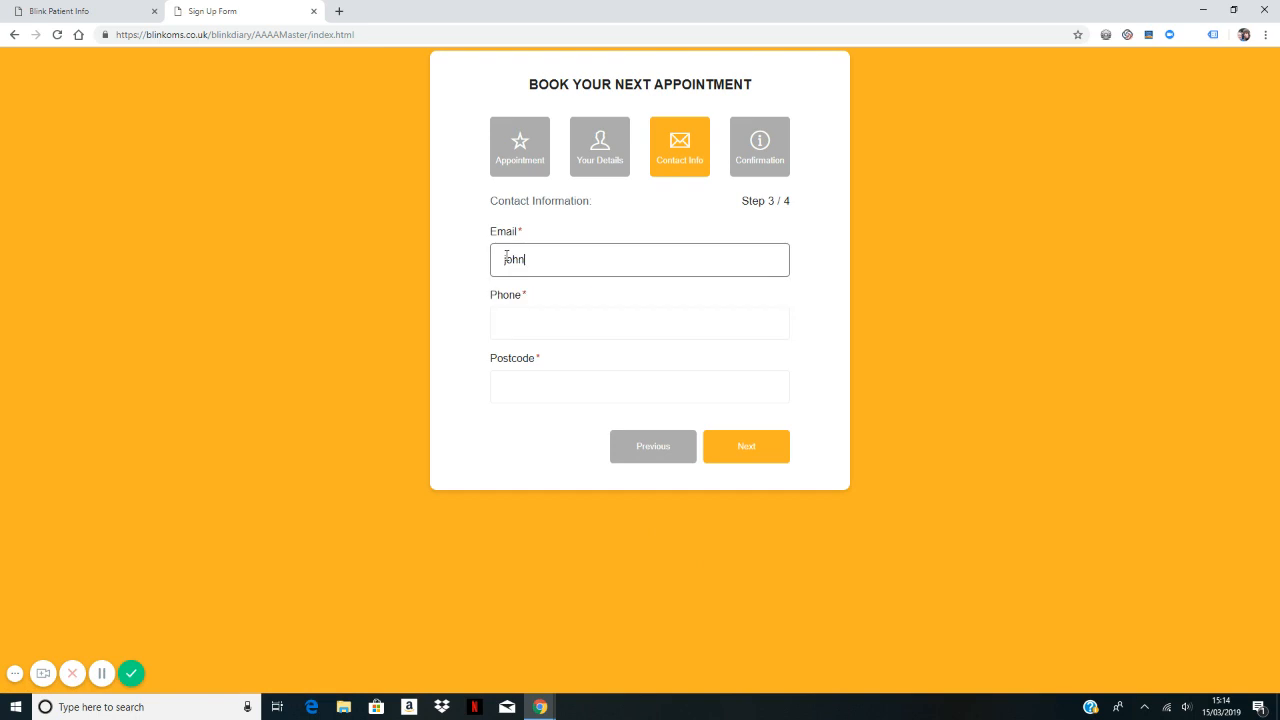
key(Tab)
text(321)
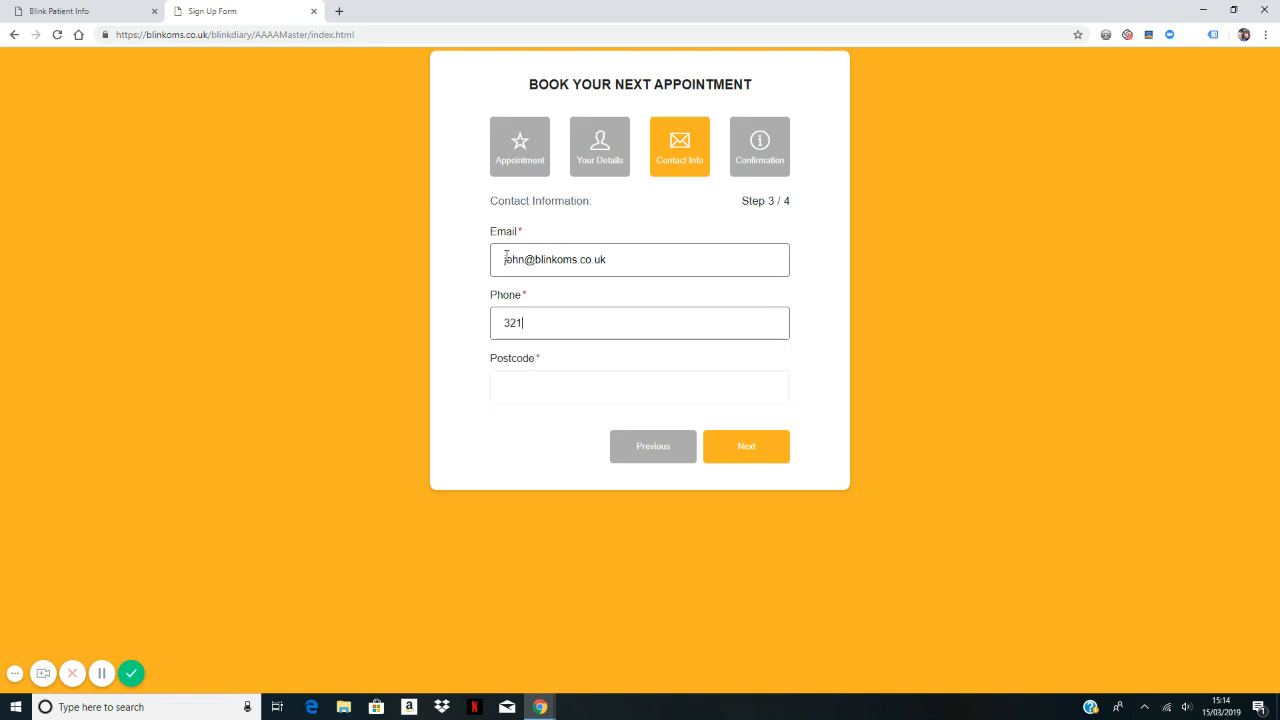
click(542, 387)
text(le1)
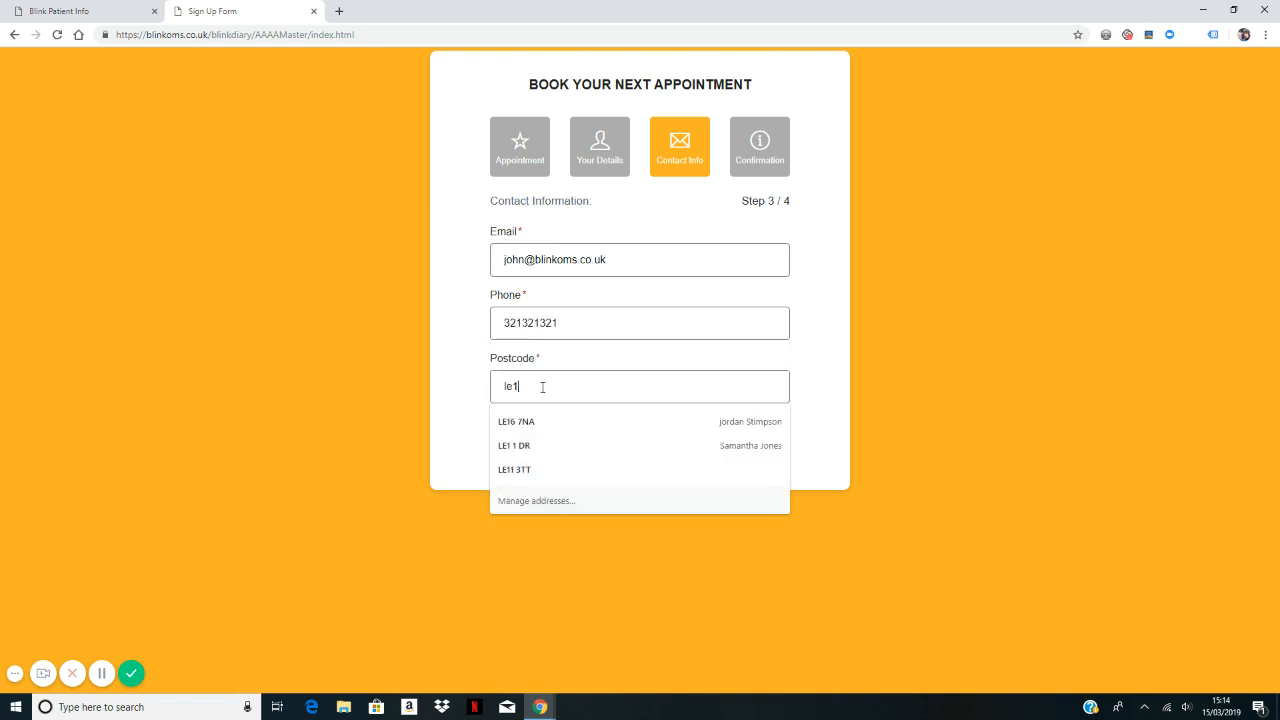
text( 1XX)
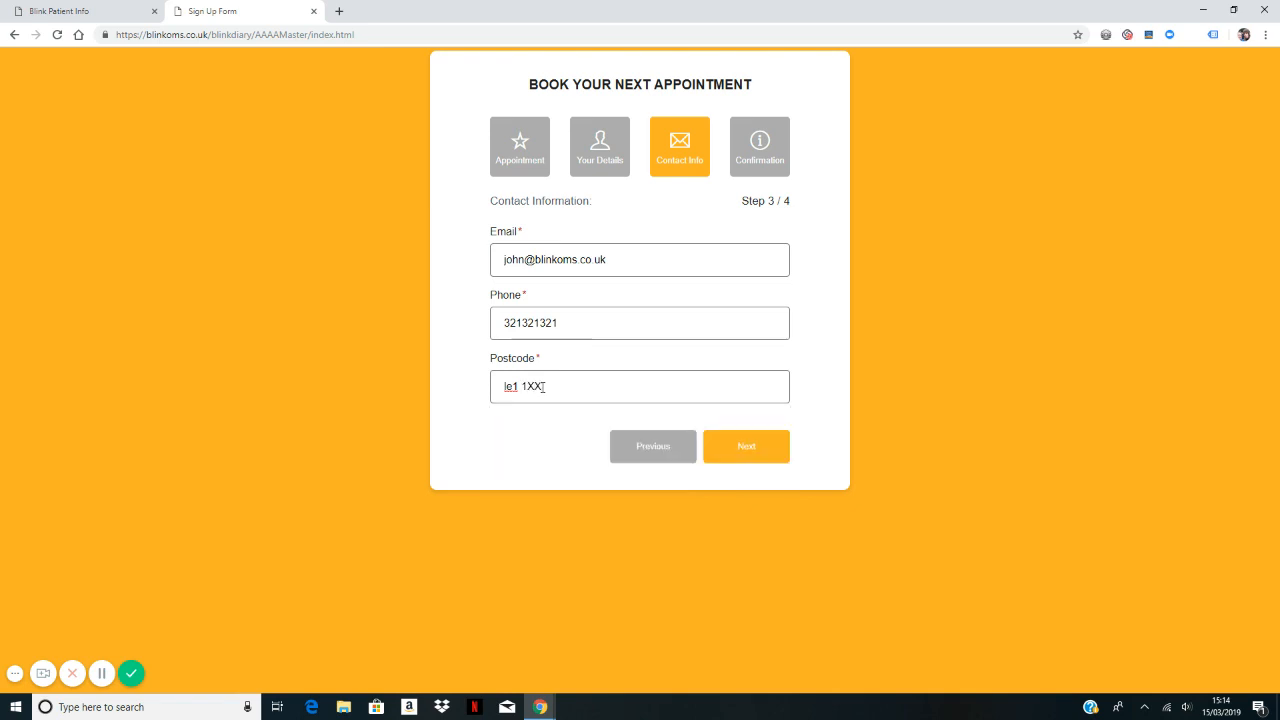
click(751, 449)
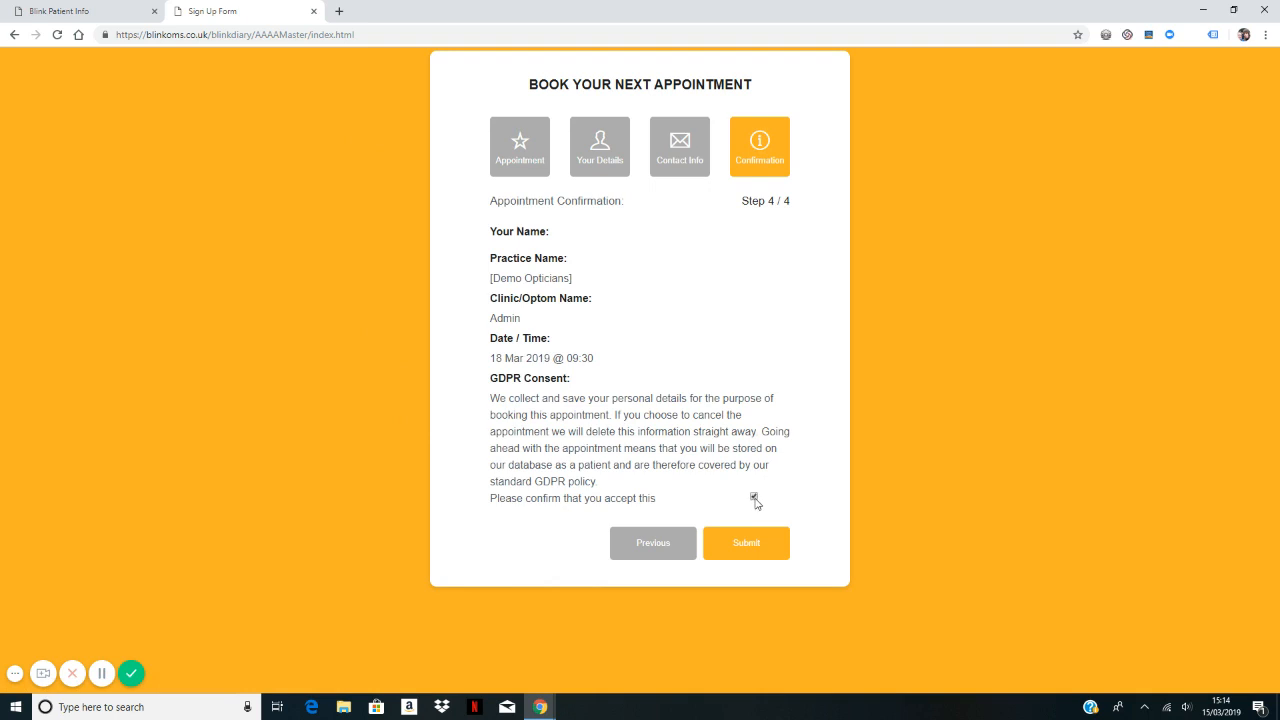
click(757, 546)
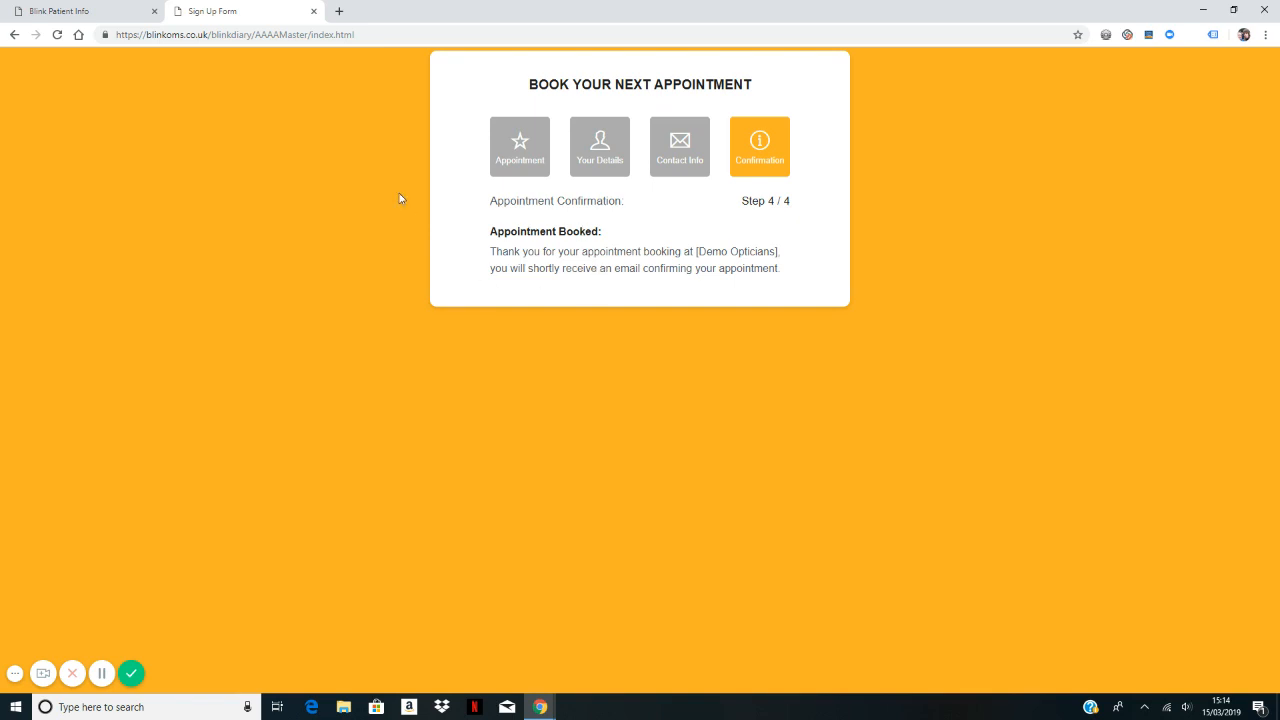
Step: Open the new 09:30 Contact Lens Examination booking from the Practice Diary for editing
click(109, 14)
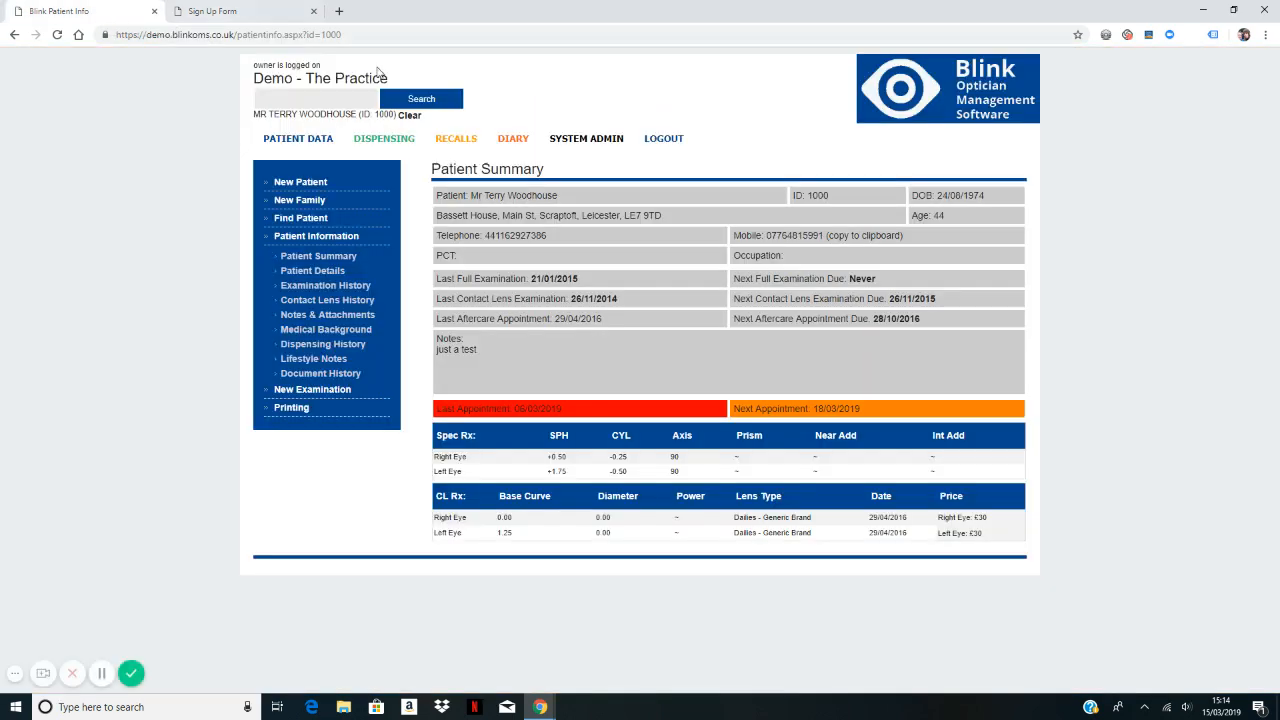
click(511, 145)
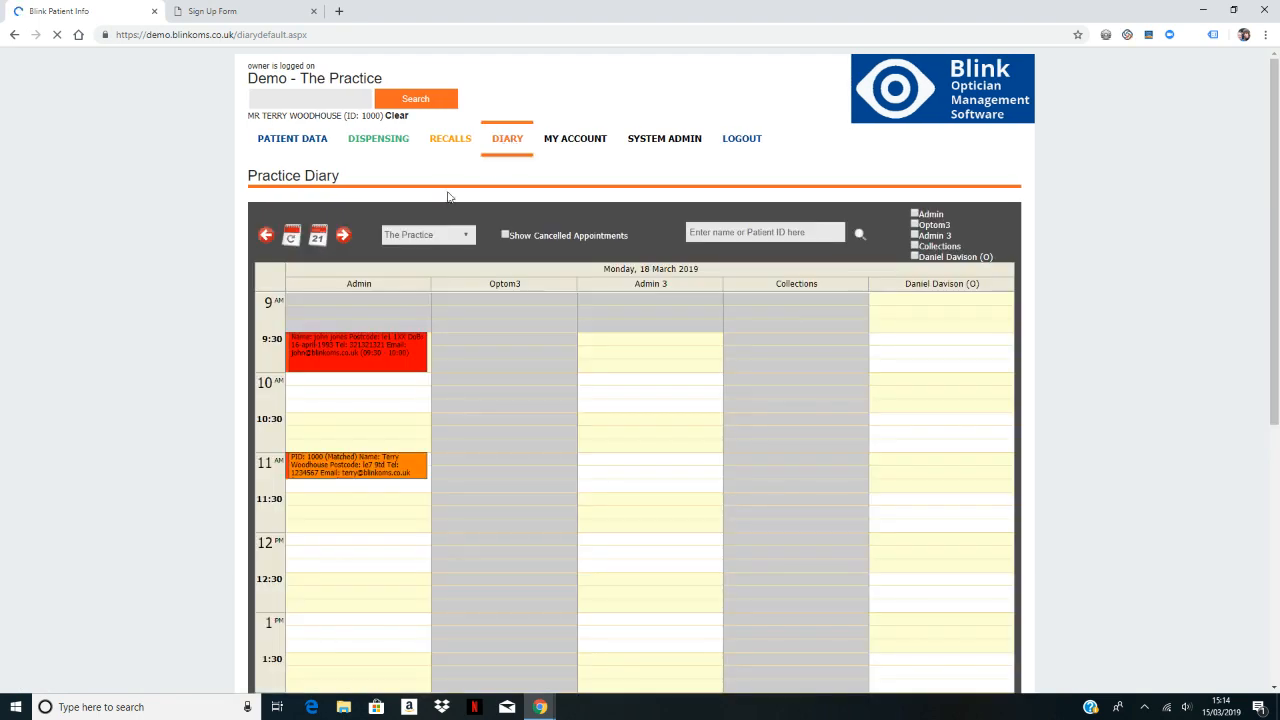
mouse_move(372, 354)
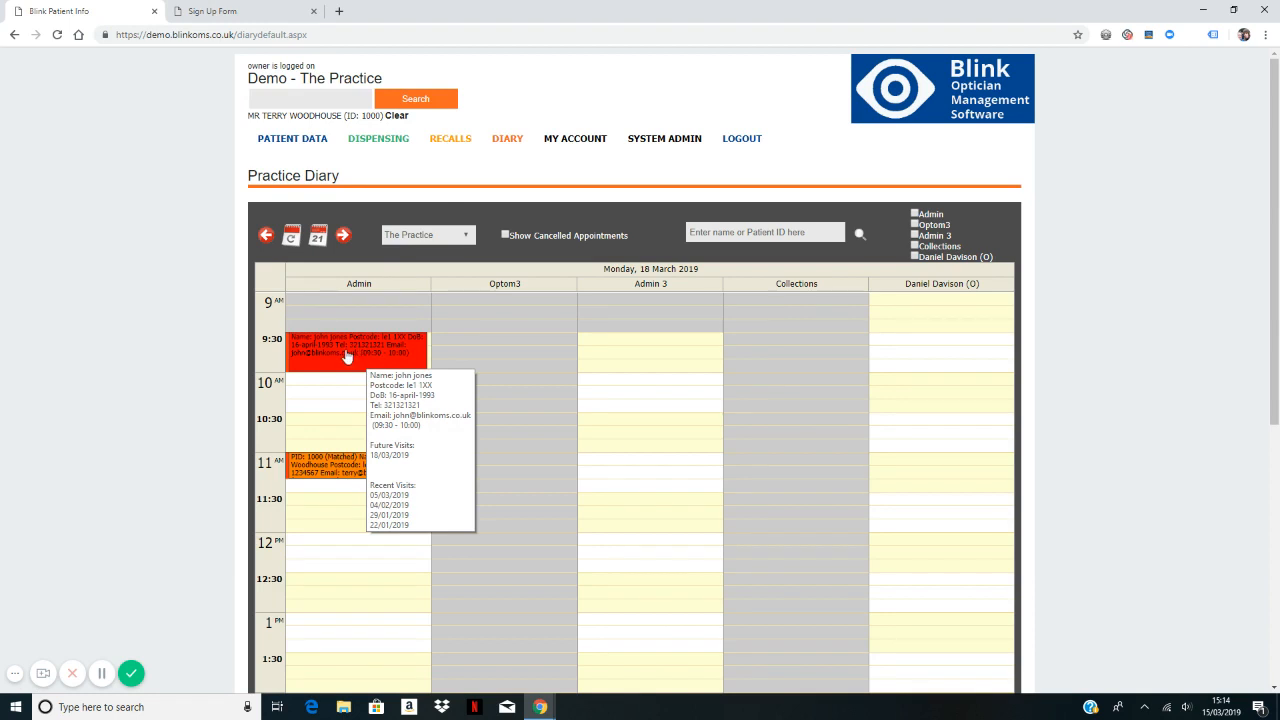
click(101, 673)
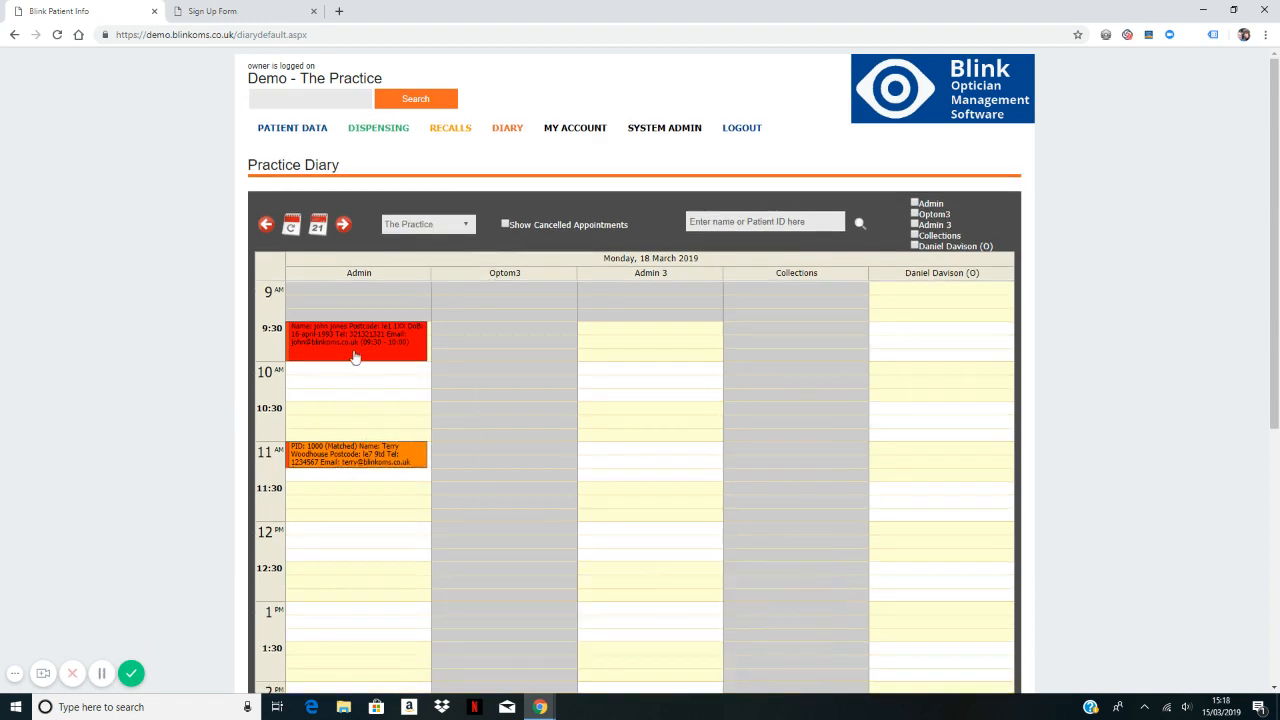
double_click(318, 342)
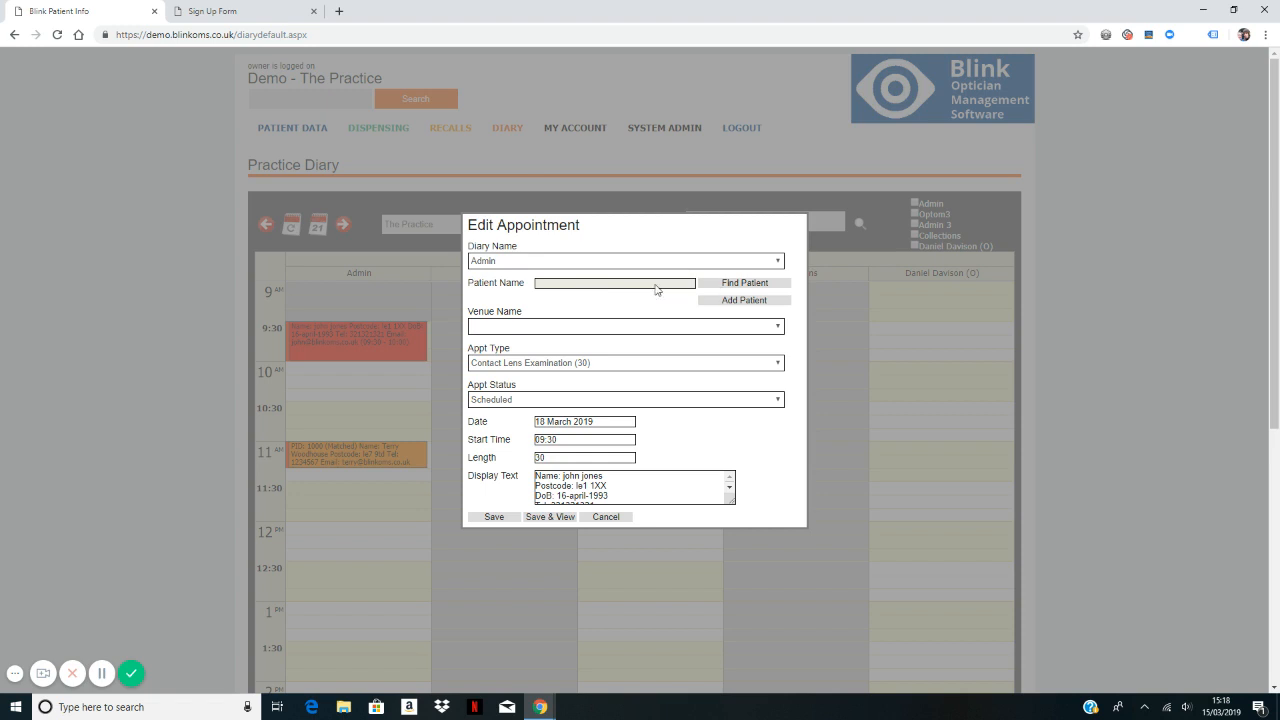
Step: Add a patient prefilled from the booking details, with title Mr and sex Male
click(743, 301)
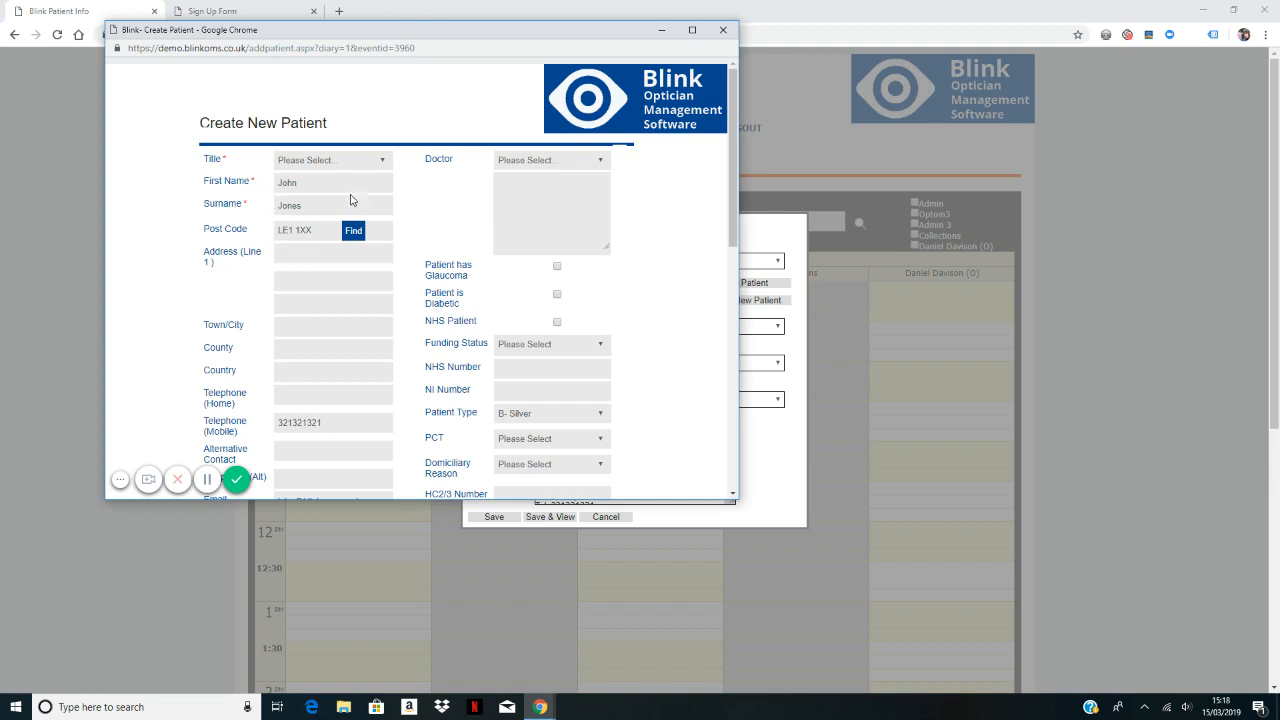
scroll(308, 366, down, 2)
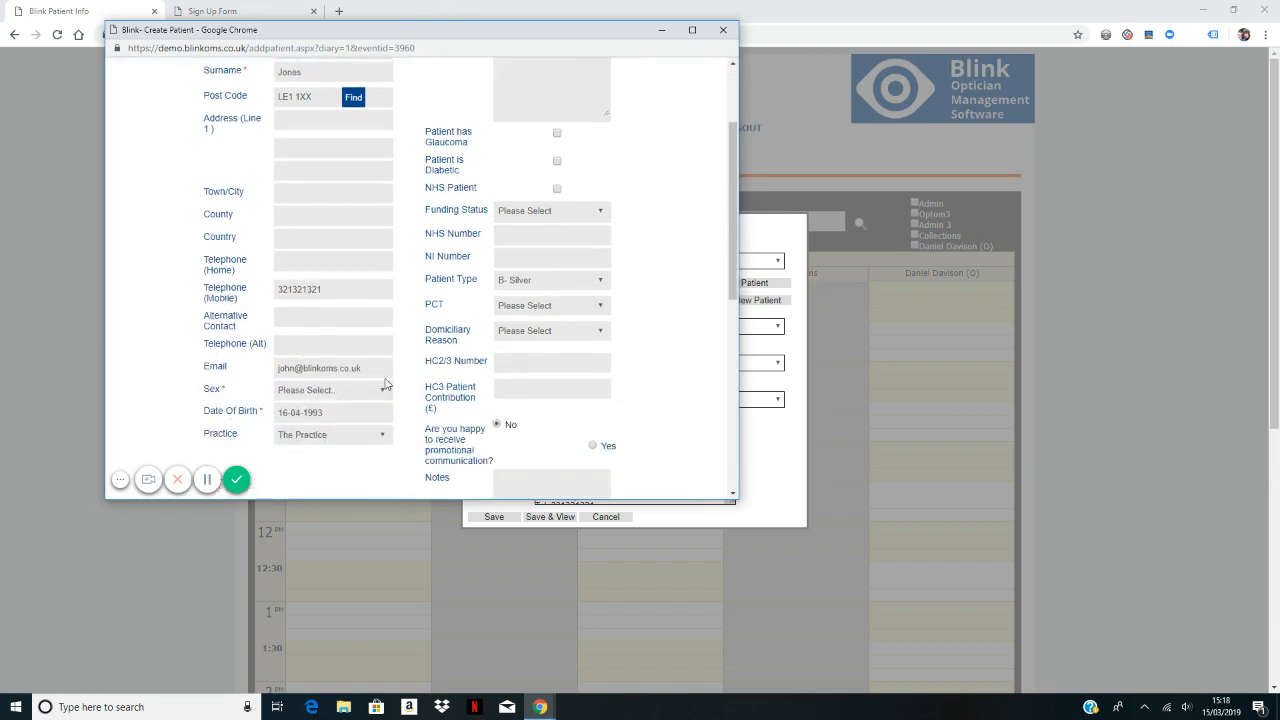
scroll(278, 175, up, 1)
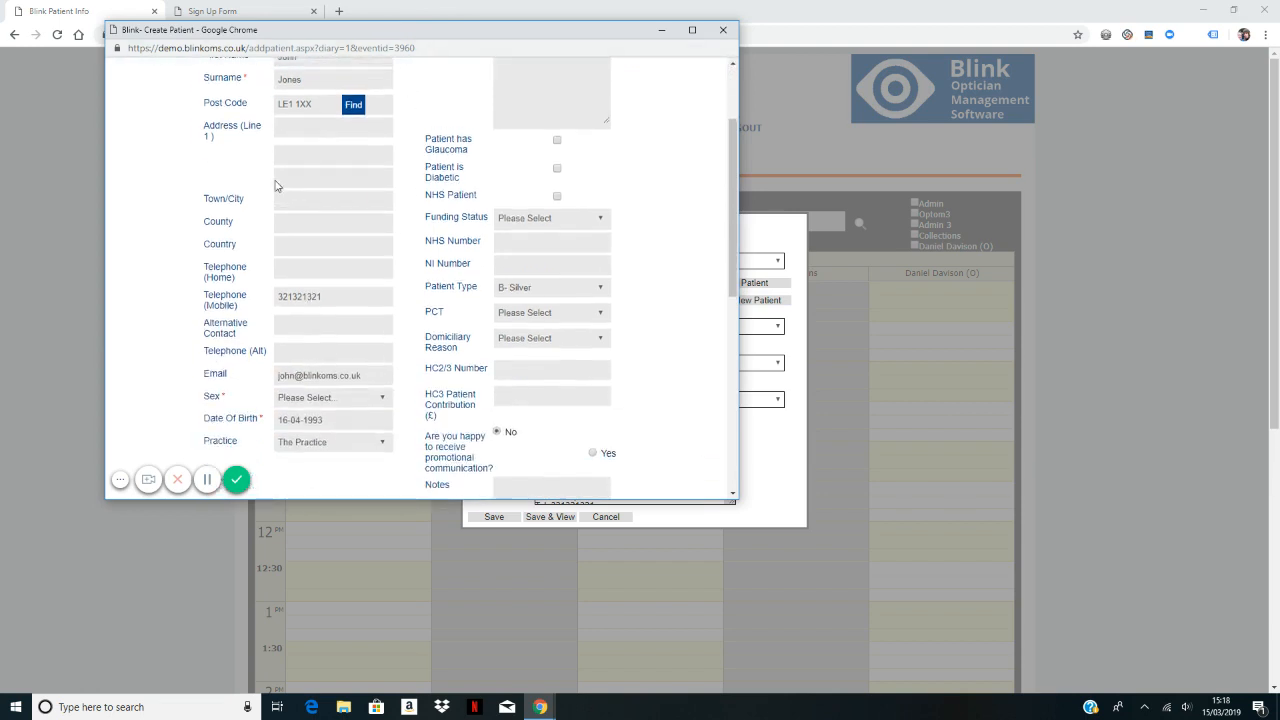
click(311, 96)
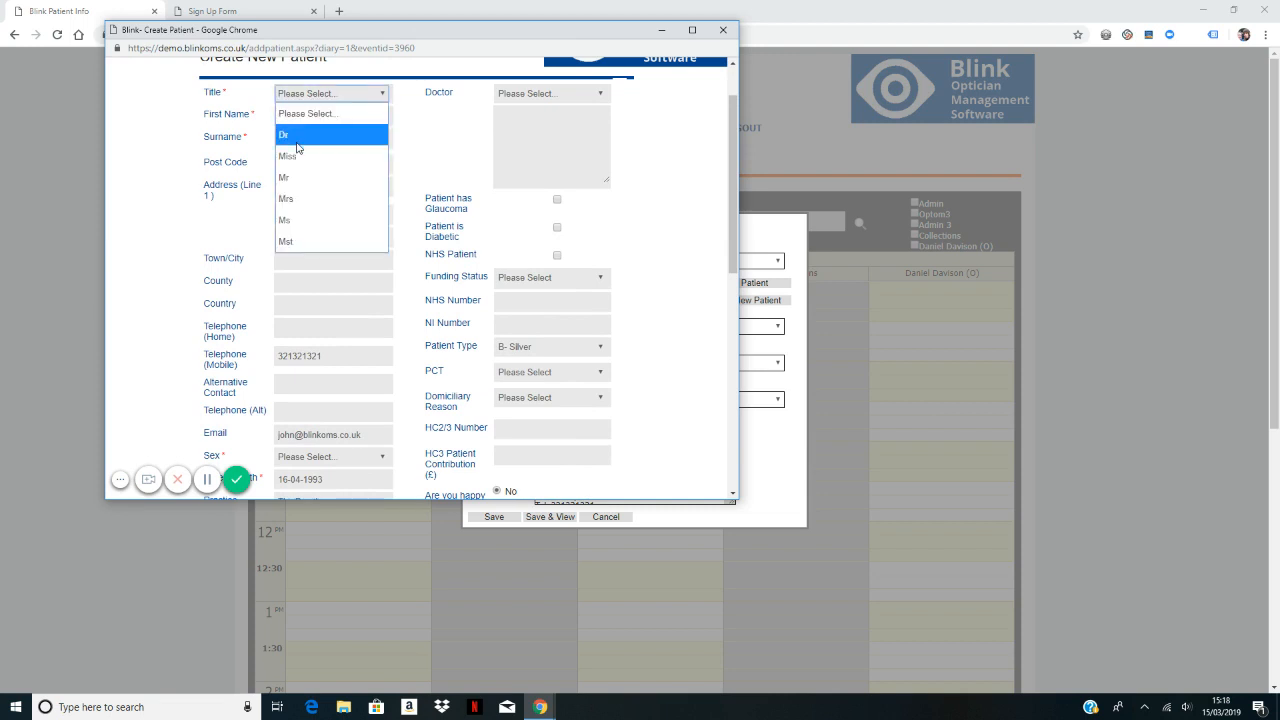
click(298, 178)
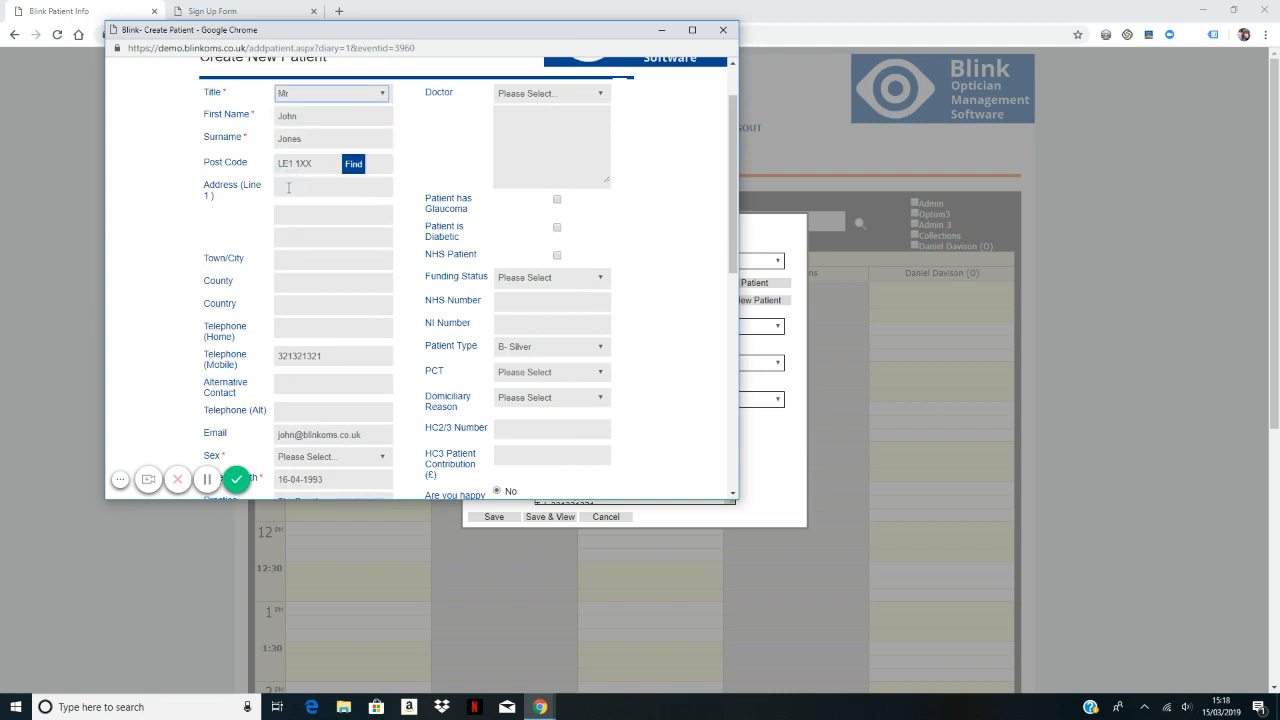
scroll(309, 356, down, 2)
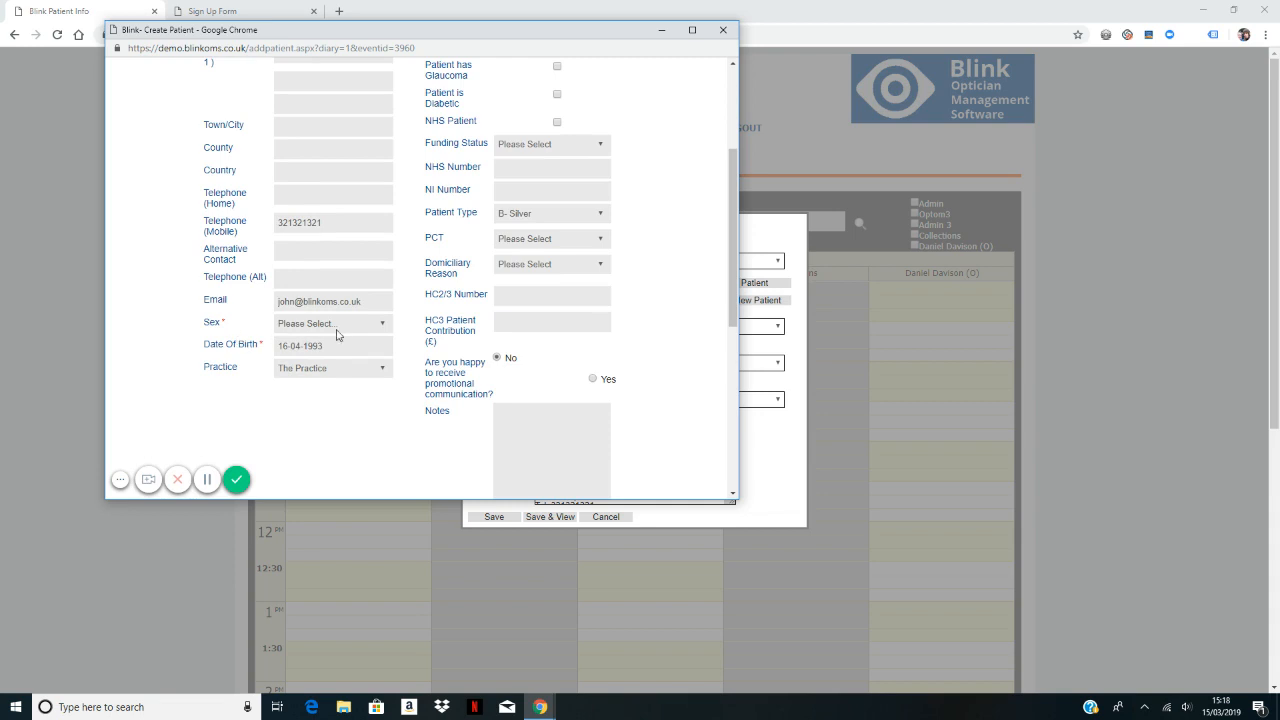
click(338, 328)
click(300, 386)
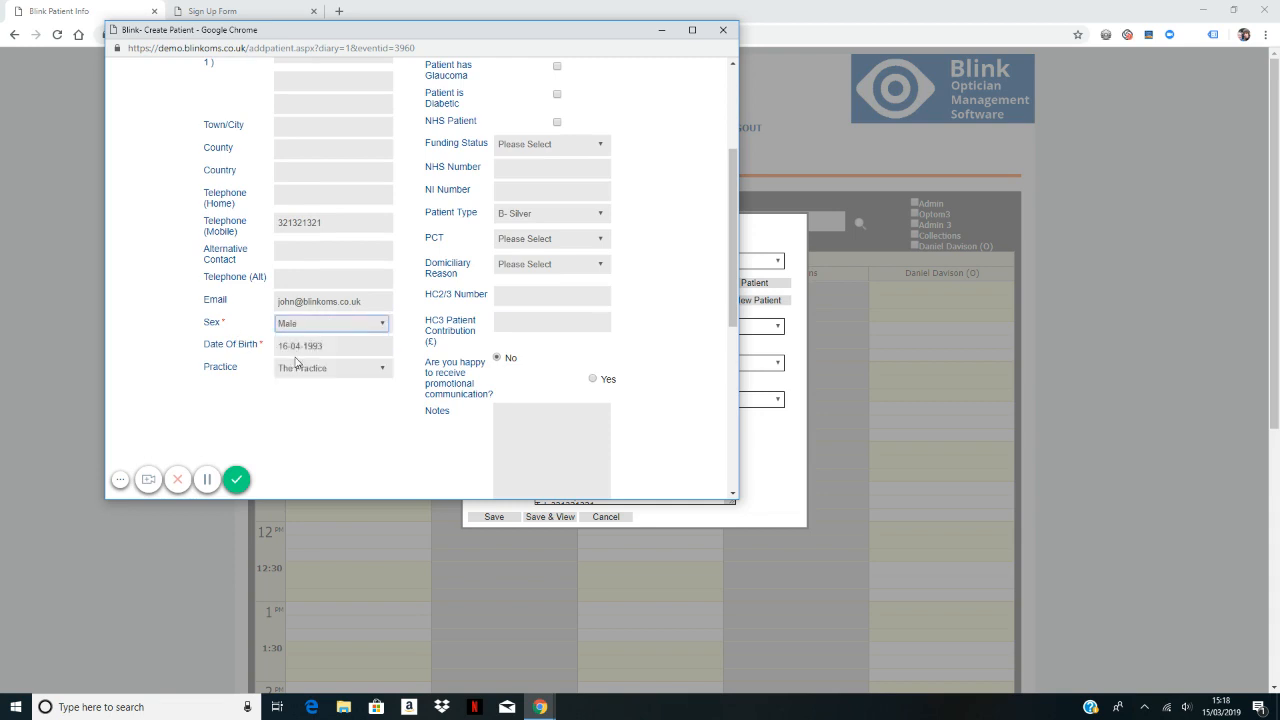
scroll(445, 345, up, 3)
scroll(464, 343, down, 1)
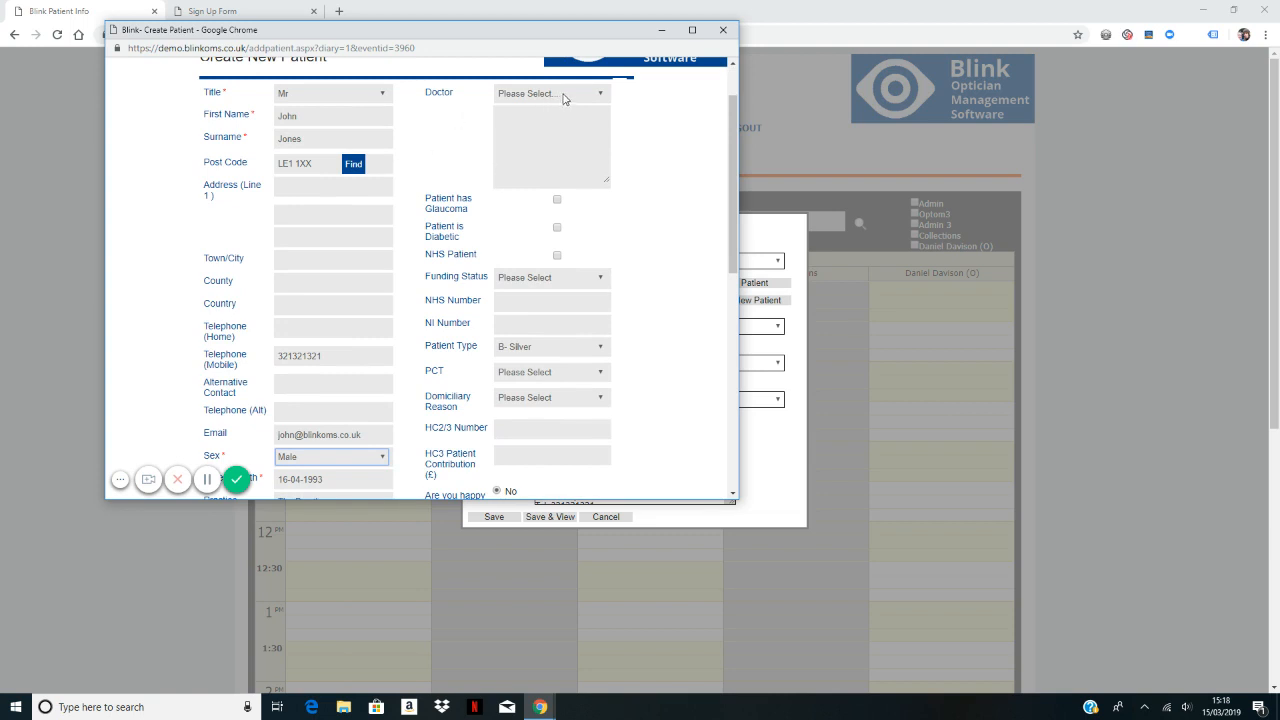
scroll(629, 175, down, 5)
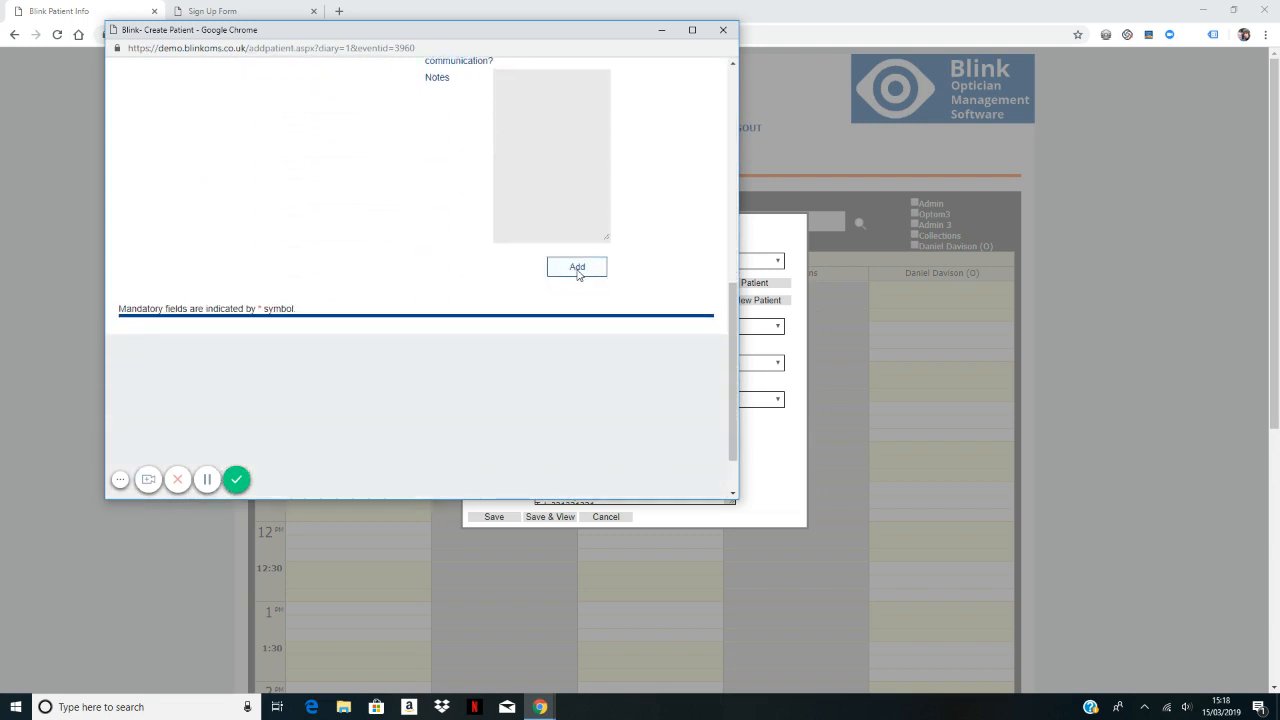
click(578, 268)
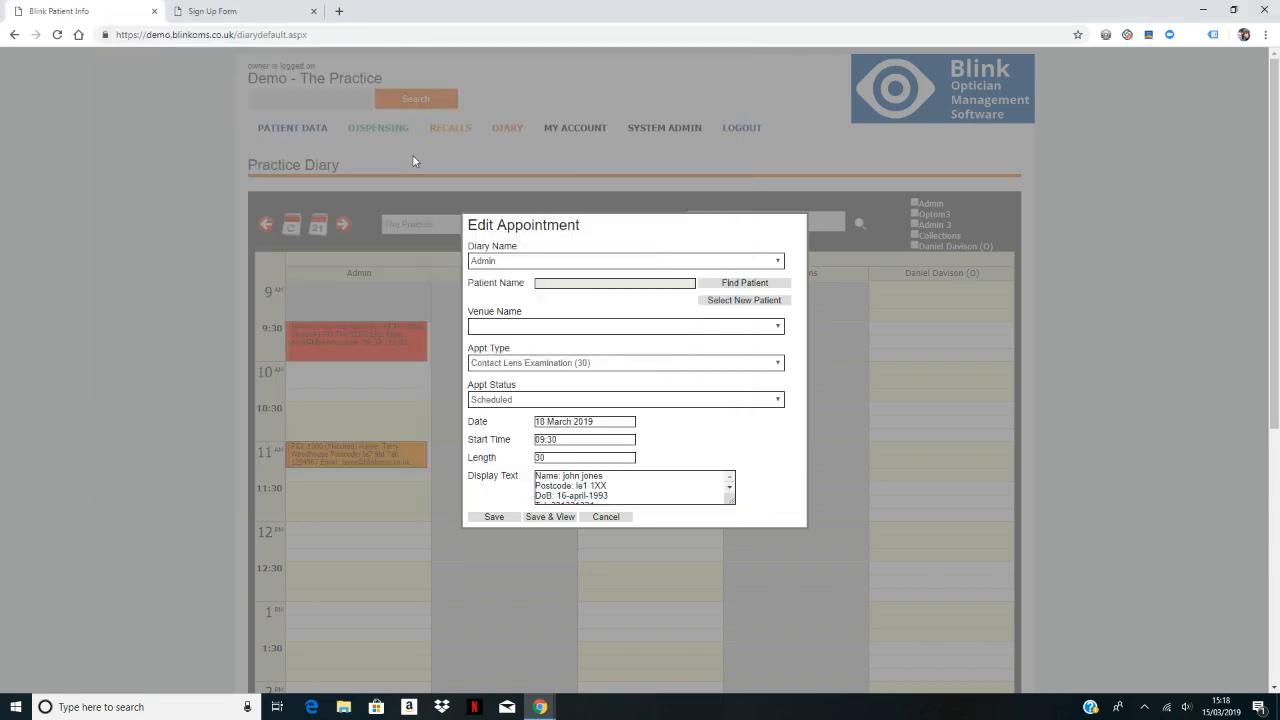
Step: Attach the newly created patient to the 09:30 appointment and save, showing their summary
click(746, 302)
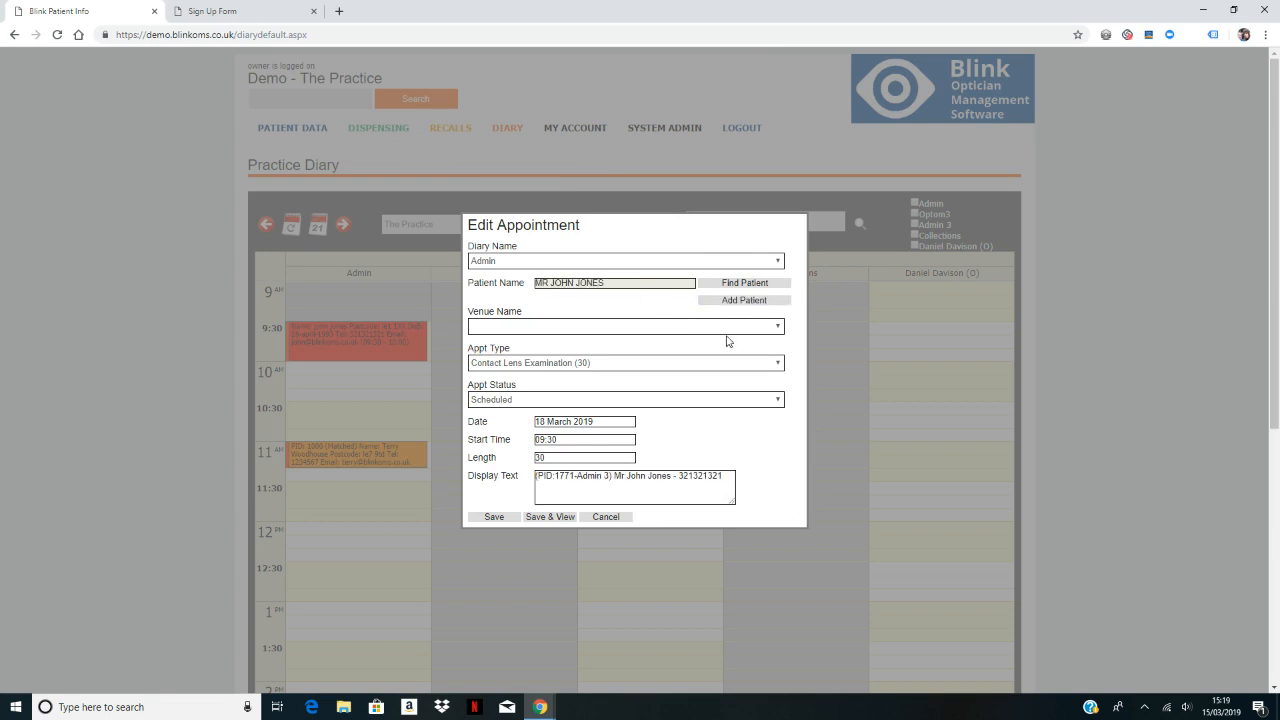
click(551, 517)
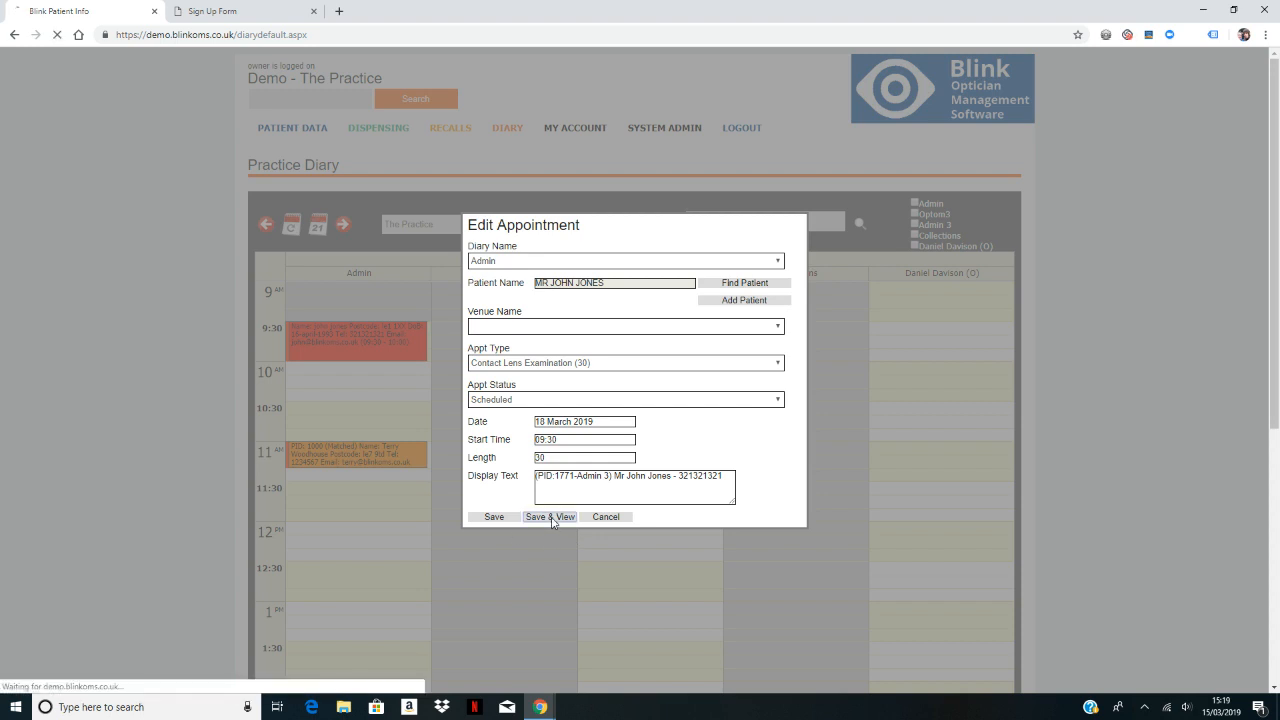